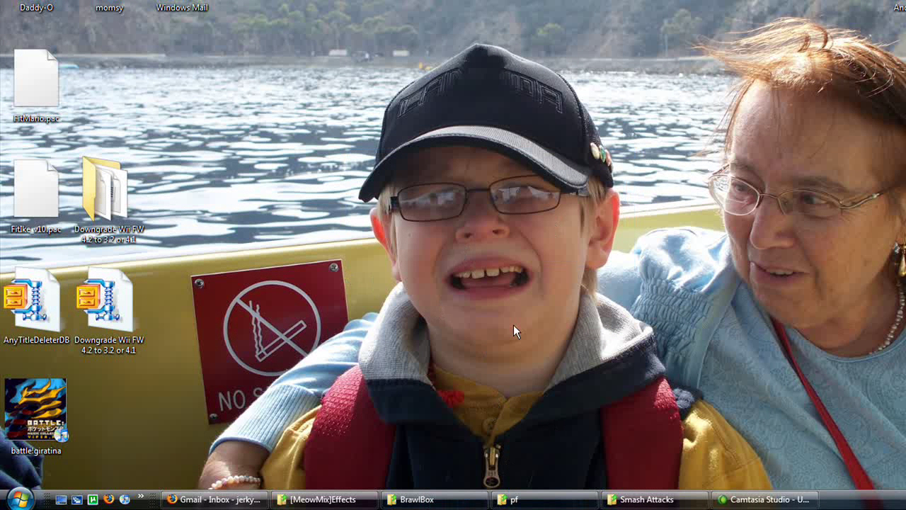
Launch the SmashAttacks application from the Smash Attacks folder, minimize the folder window and move the application toward the middle of the desktop
click(647, 499)
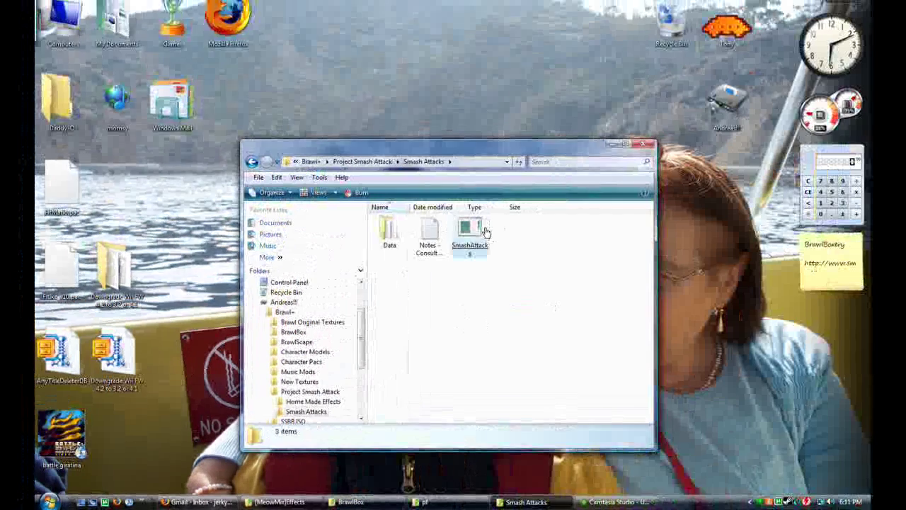
double_click(569, 145)
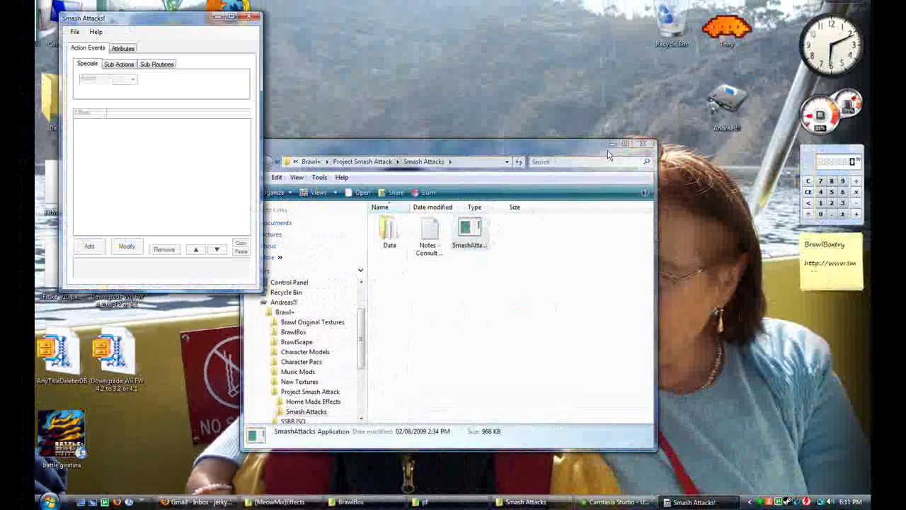
click(613, 144)
drag(209, 29, 340, 112)
Open FitMario.pac from the Effect folder inside [MeowMix]Effects
click(208, 114)
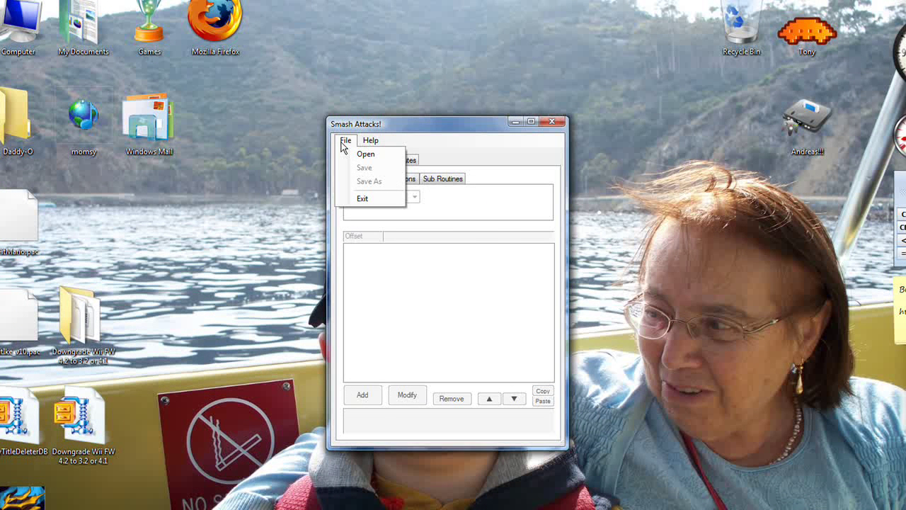
click(354, 154)
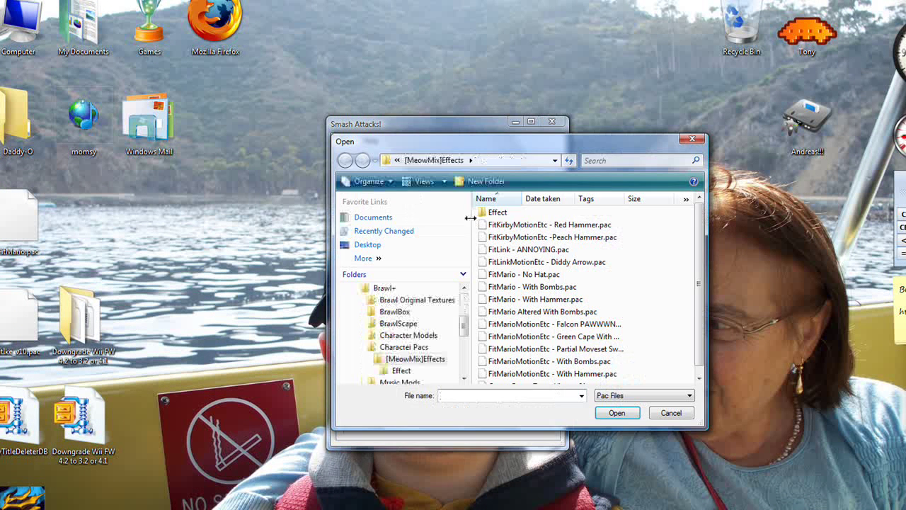
drag(510, 173, 442, 191)
double_click(430, 228)
drag(630, 235, 632, 281)
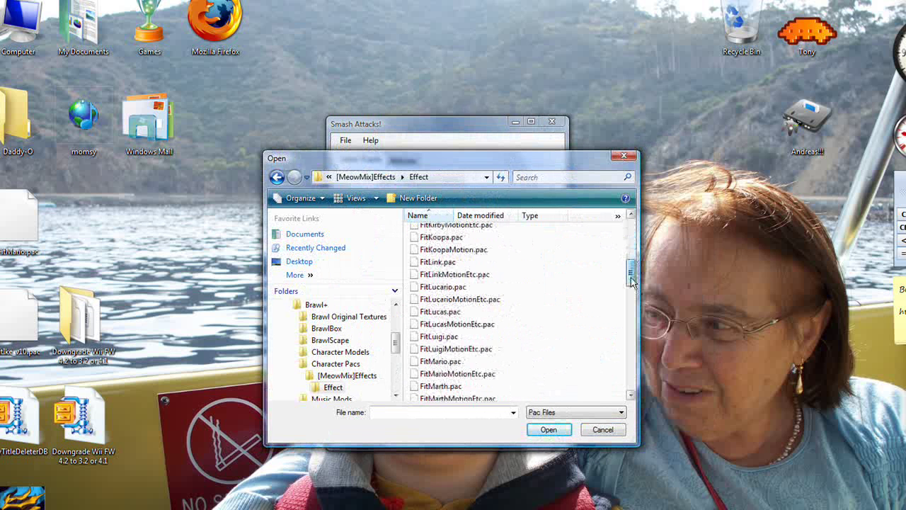
click(457, 376)
double_click(450, 362)
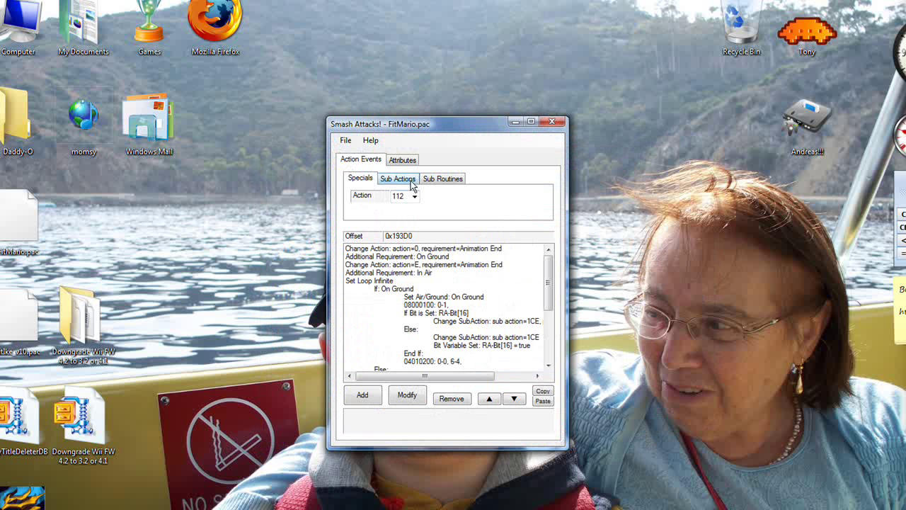
Show the events of sub action 1CE, the SpecialN animation
click(407, 179)
double_click(403, 196)
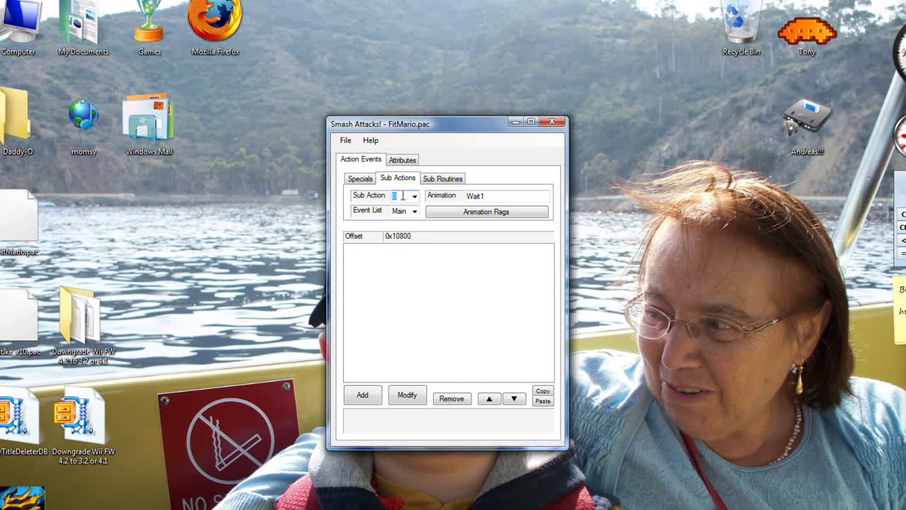
text(1C0)
key(Return)
key(Up)
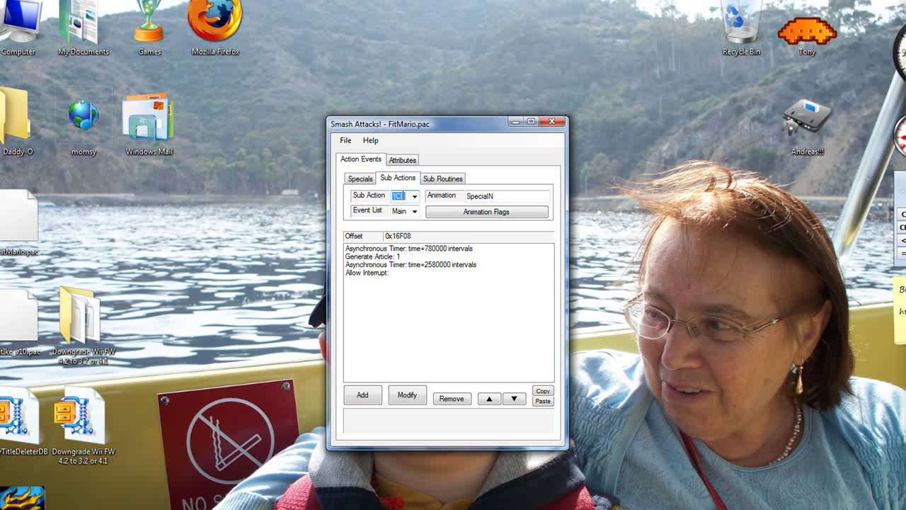
Examine the descriptions of the timer and Generate Article events in SpecialN's Main list and look through its other event lists
click(420, 250)
click(429, 265)
click(429, 257)
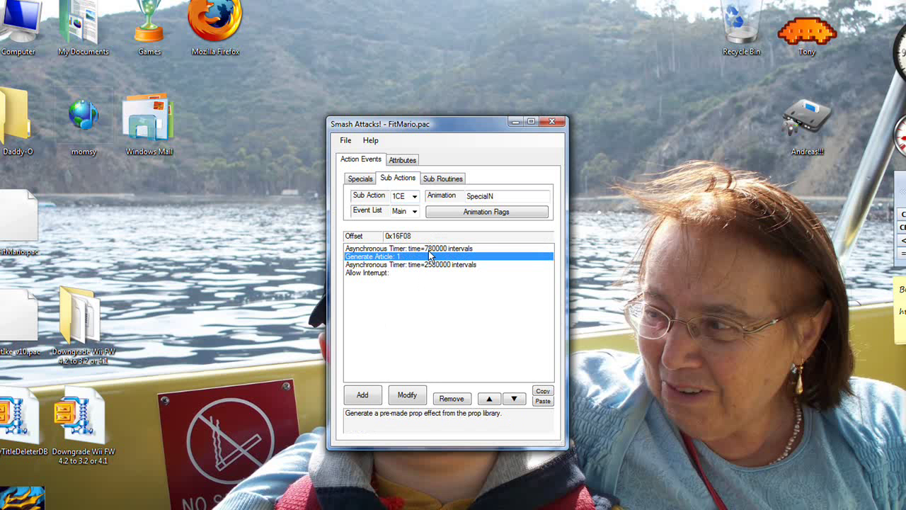
click(429, 249)
click(425, 256)
click(412, 266)
click(405, 211)
click(400, 228)
key(Down)
key(Down)
key(Up)
key(Up)
key(Up)
Remove the Generate Article event from SpecialN's Main event list
click(418, 249)
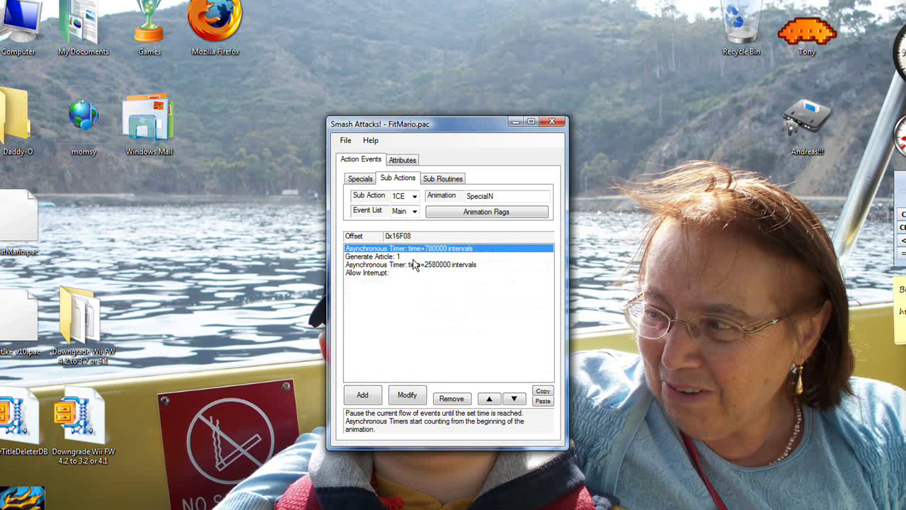
key(Down)
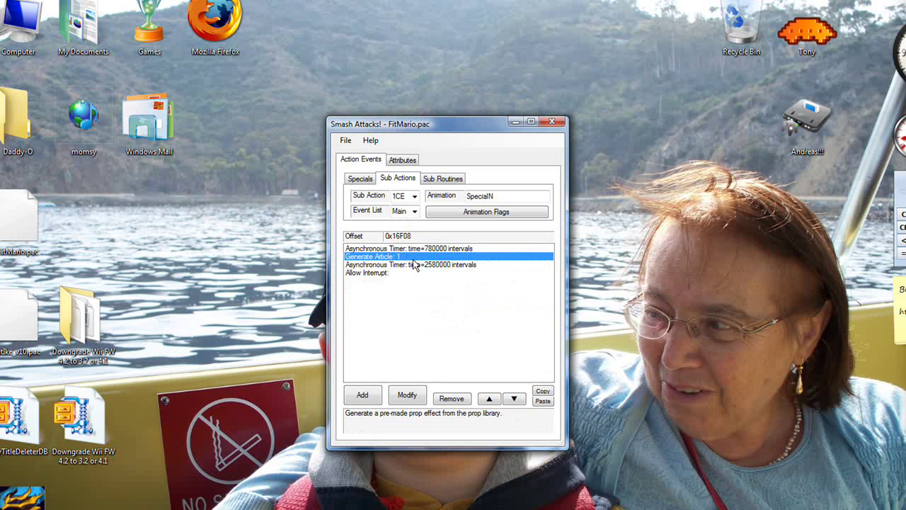
click(451, 400)
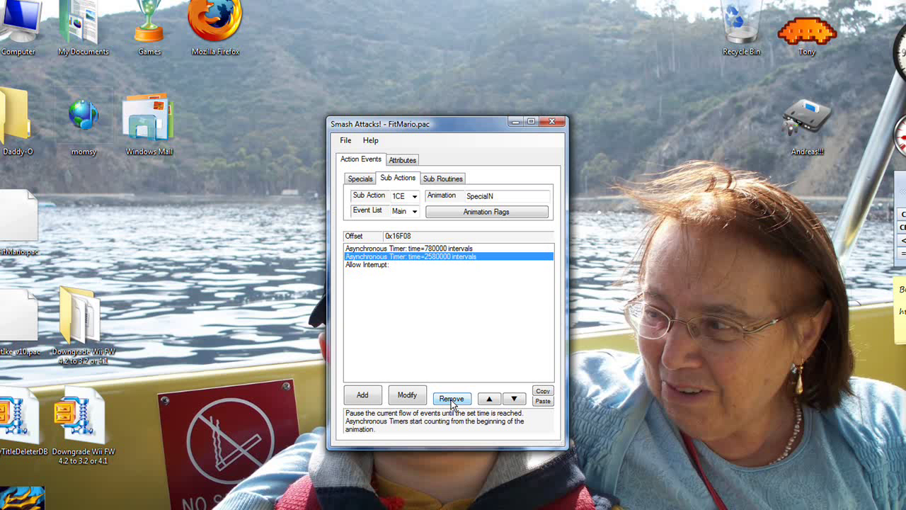
Duplicate the first Asynchronous Timer (780000 intervals) in the Main list and place the copy just above Allow Interrupt
click(437, 249)
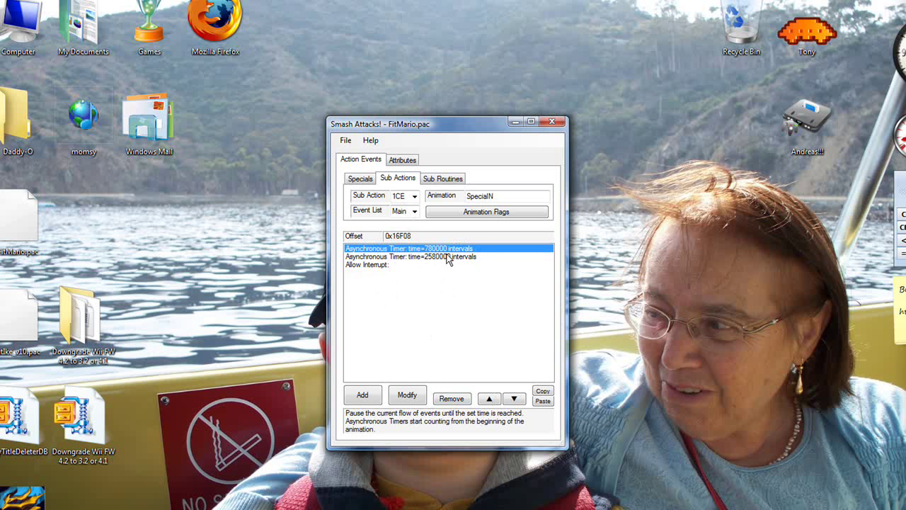
click(542, 392)
click(543, 401)
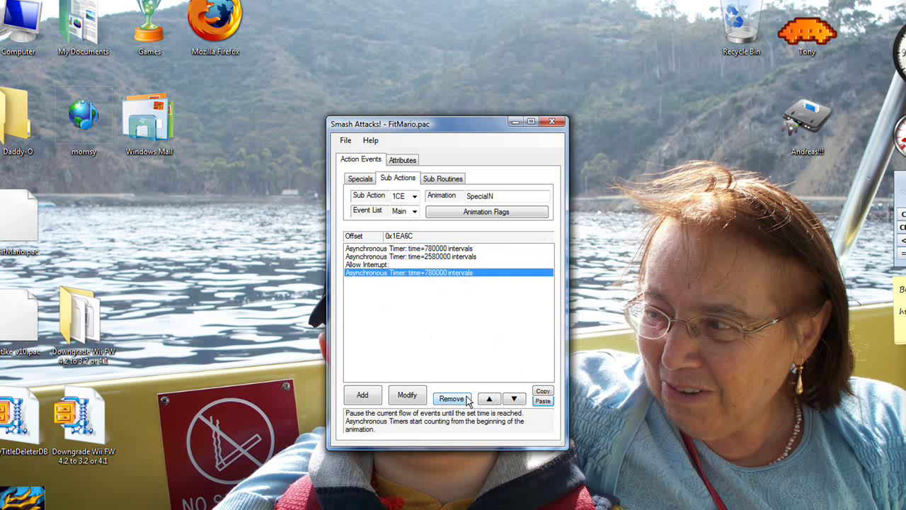
click(498, 399)
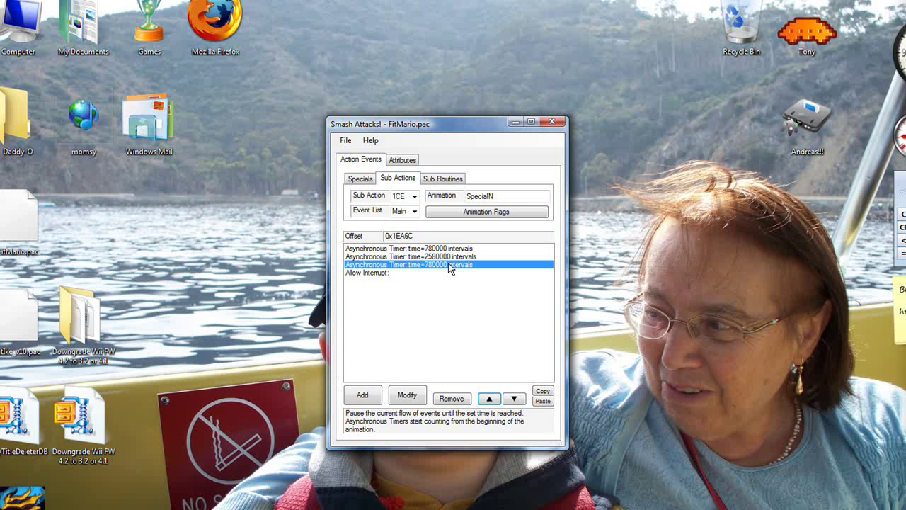
Remove every event from SpecialN's GFX event list
click(406, 274)
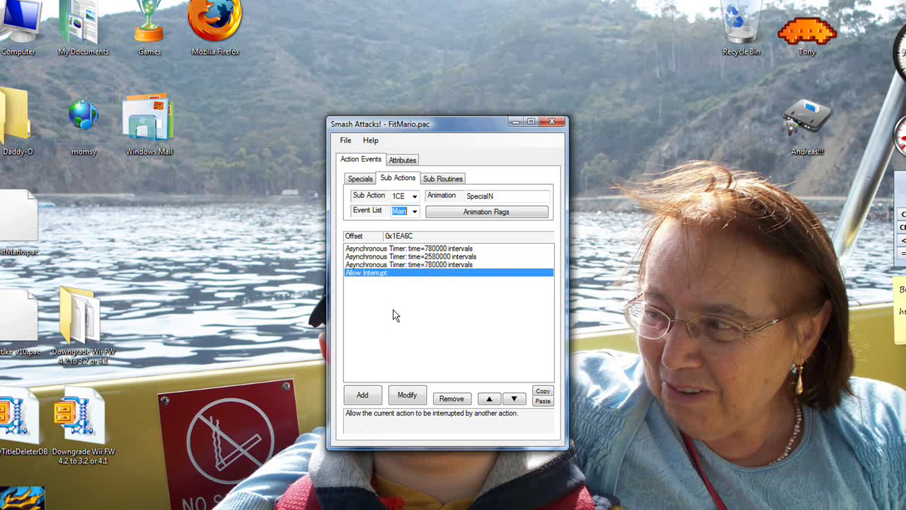
key(Down)
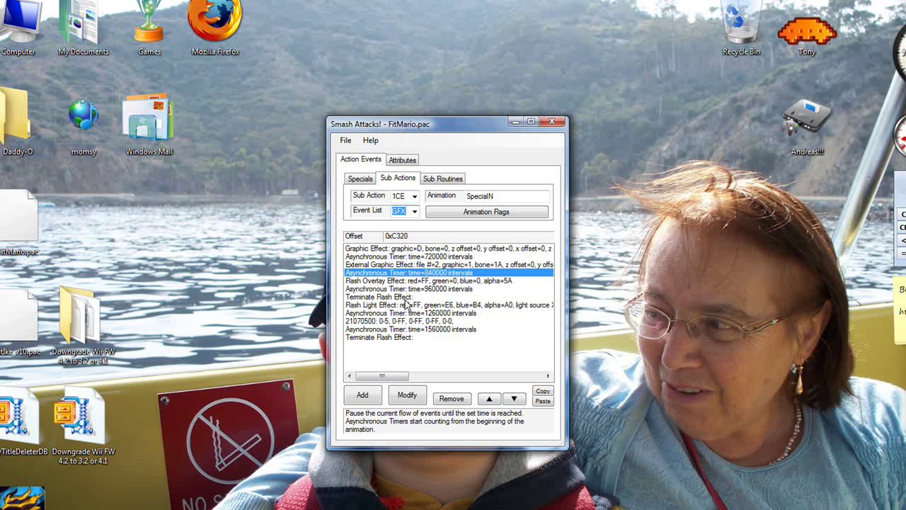
click(439, 249)
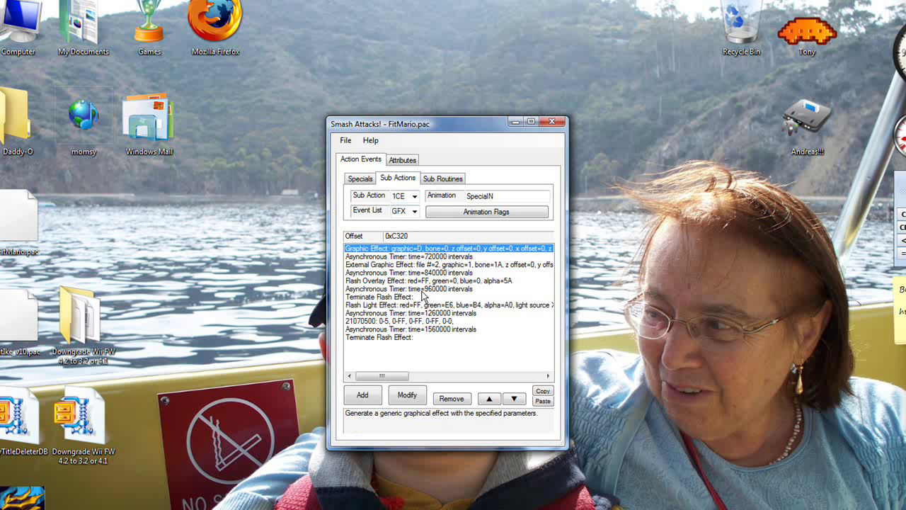
shift+click(388, 337)
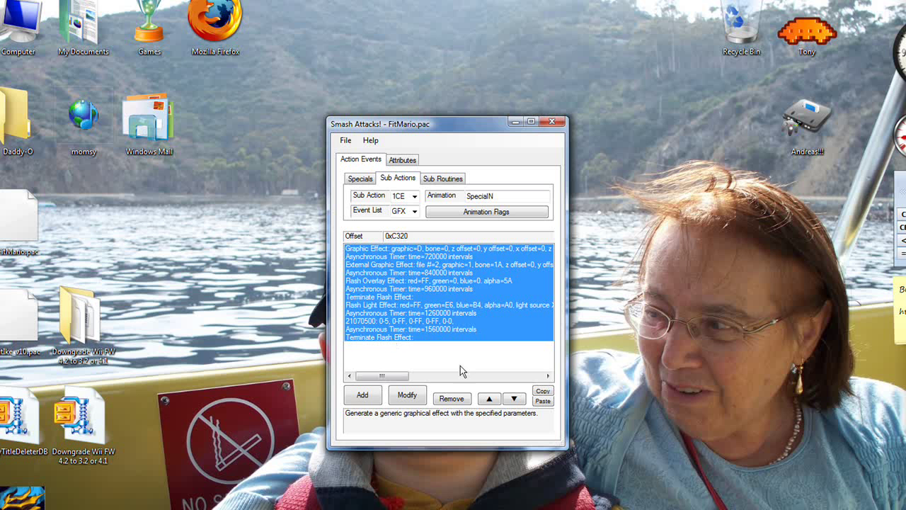
click(461, 398)
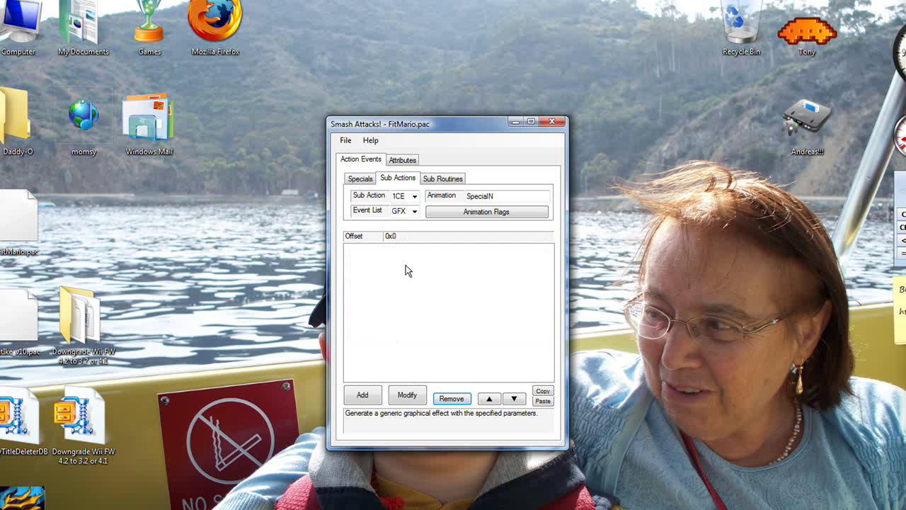
Remove all timer and sound effect events from SpecialN's SFX event list
click(396, 211)
key(Down)
click(431, 252)
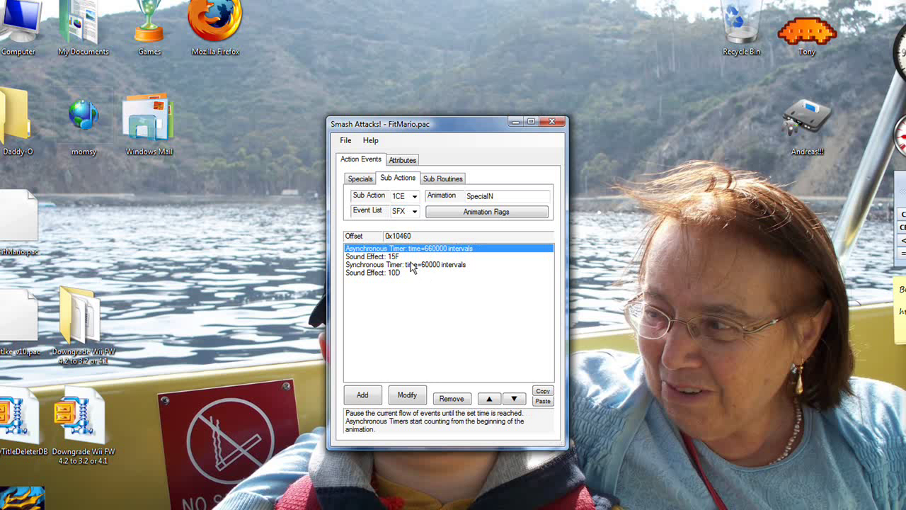
key(Down)
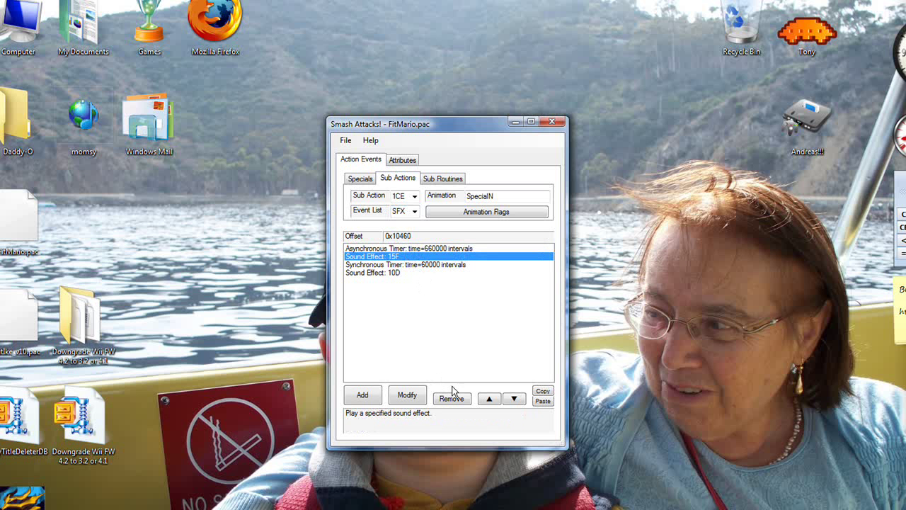
click(410, 249)
shift+click(404, 280)
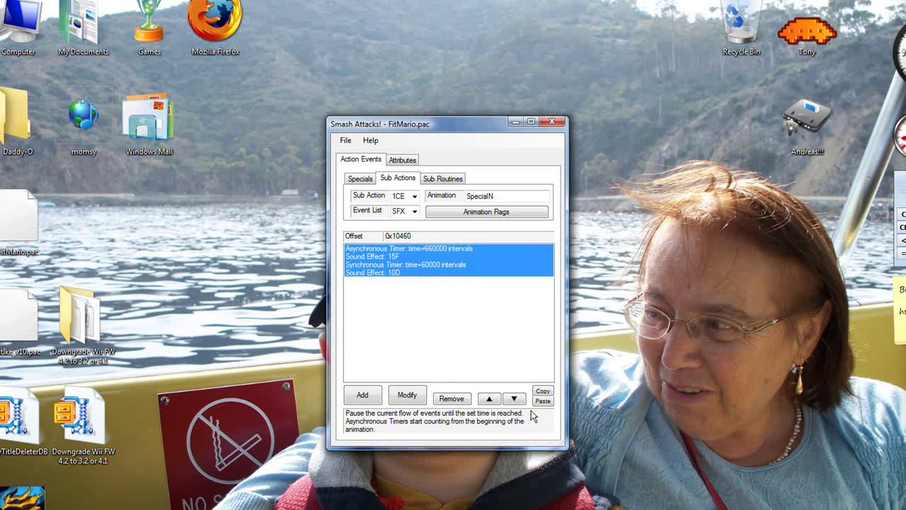
click(452, 399)
Examine the 18000100, Asynchronous Timer and Rumble events in SpecialN's Other event list
key(shift+Tab)
key(Down)
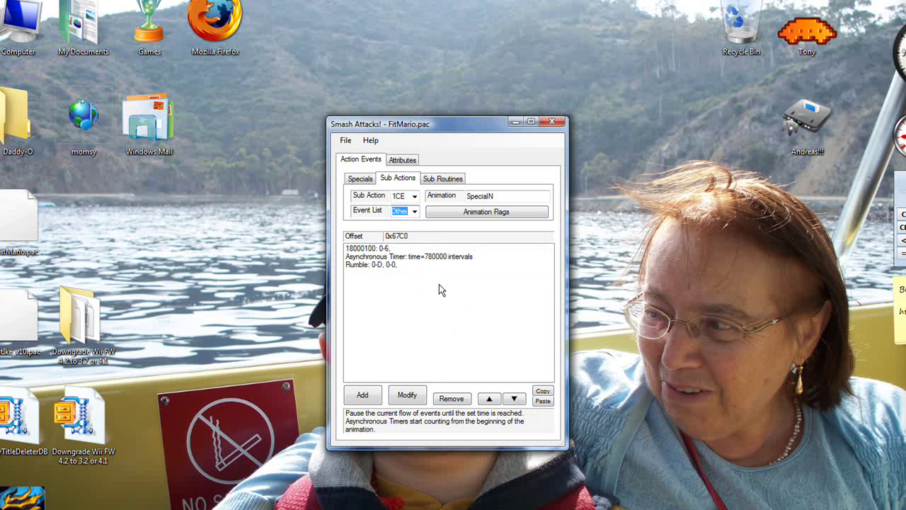
click(394, 248)
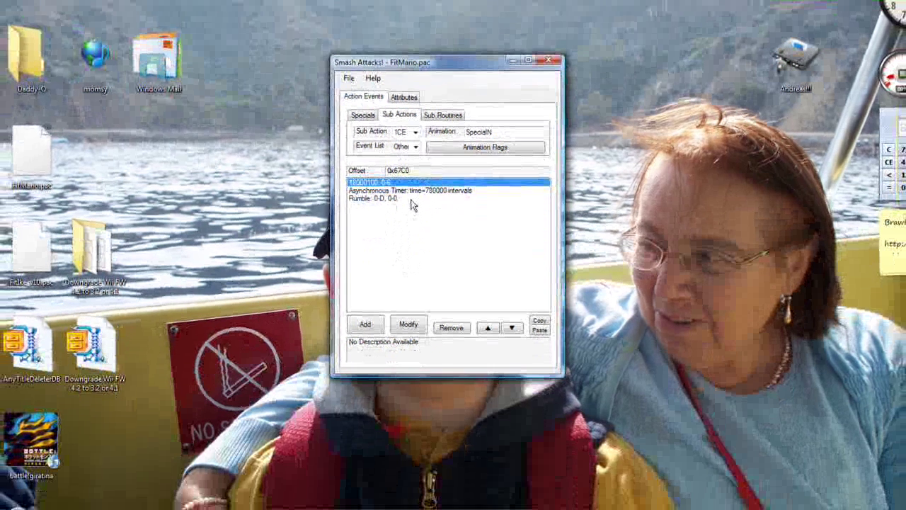
click(423, 265)
key(Up)
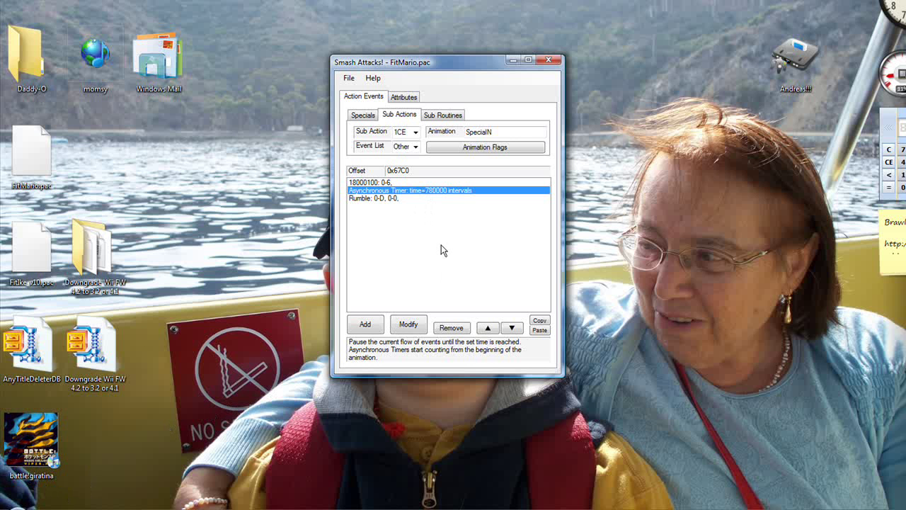
click(412, 200)
click(413, 183)
click(414, 191)
click(406, 183)
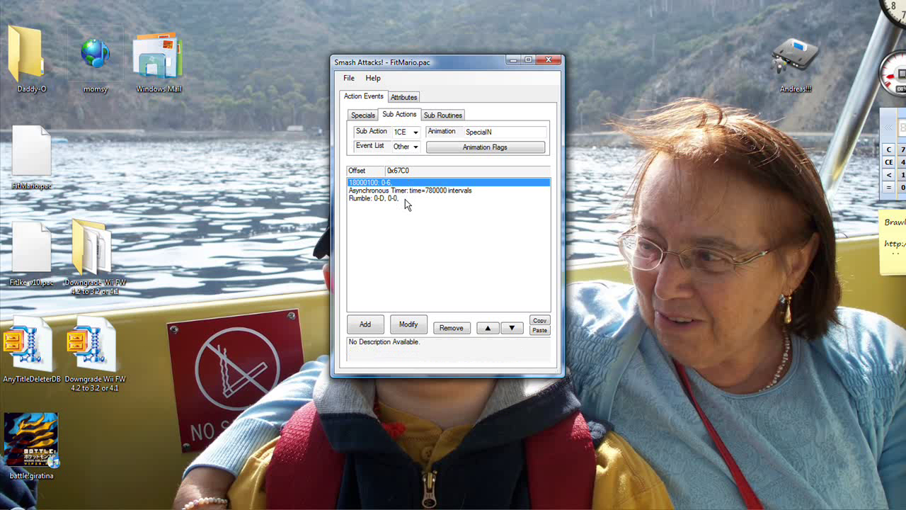
Return to SpecialN's Main event list and review its first two Asynchronous Timer events
click(401, 144)
scroll(457, 244, up, 3)
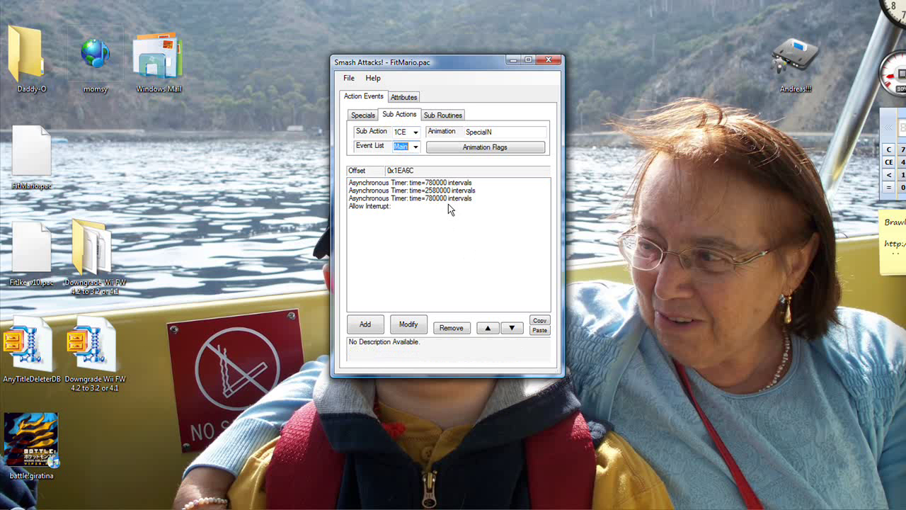
click(439, 190)
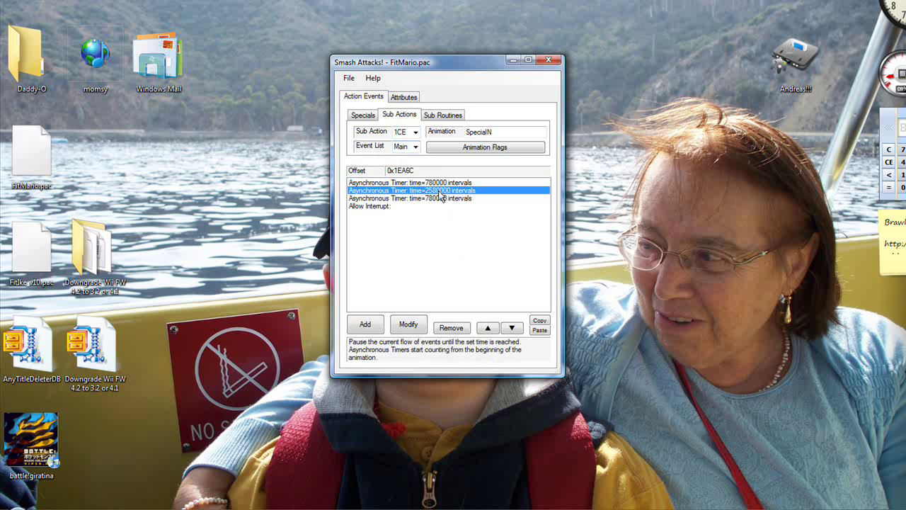
click(405, 146)
click(414, 182)
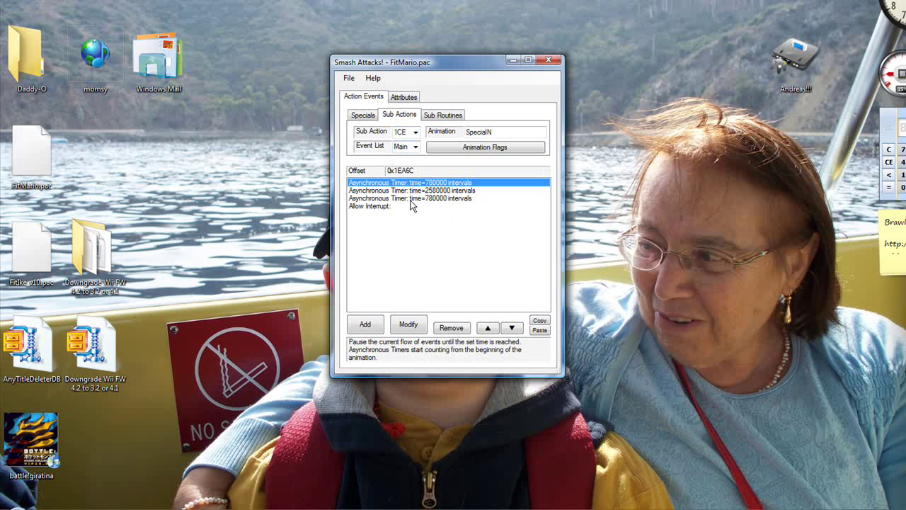
Browse the Main event lists of the sub actions from SpecialAirN back to the smash attacks, ending at AttackS4S (58)
click(404, 132)
key(Down)
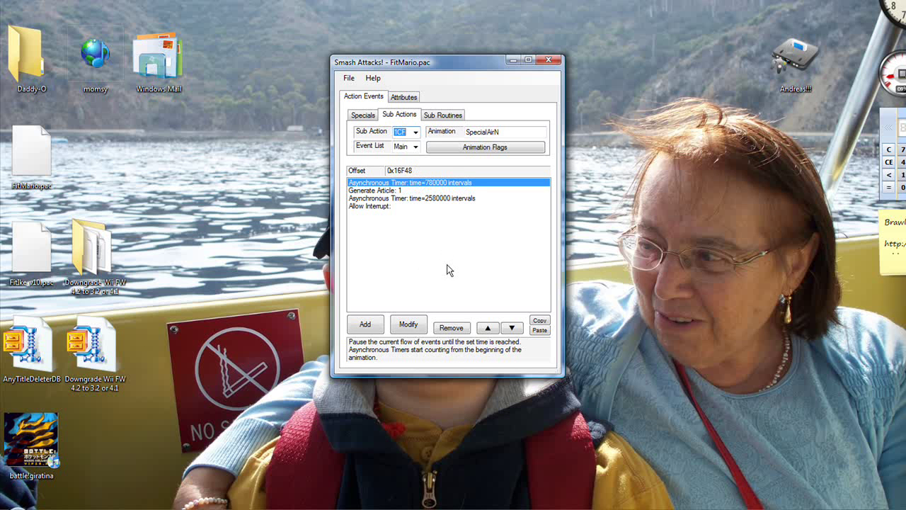
key(Up)
key(Up)
key(Up)
key(Up)
key(Up)
key(Up)
key(Up)
key(Up)
key(Up)
key(Up)
key(Up)
key(Up)
key(Up)
key(Up)
key(Up)
key(Up)
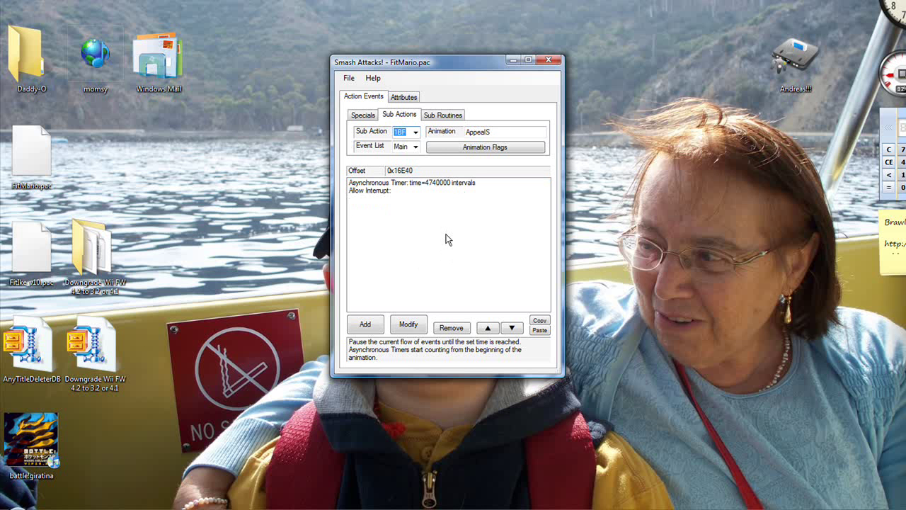
key(Up)
key(Up)
key(Up)
key(Up)
key(Up)
key(Up)
key(Up)
key(Up)
key(Up)
key(Up)
key(Up)
key(Up)
key(Up)
key(Up)
key(Up)
key(Up)
key(Up)
key(Up)
key(Up)
key(Up)
key(Up)
key(Up)
key(Up)
key(Up)
key(Up)
key(Up)
key(Up)
key(Up)
key(Up)
key(Up)
key(Up)
key(Up)
key(Up)
key(Up)
key(Up)
key(Up)
key(Up)
key(Up)
key(Up)
key(Up)
key(Up)
key(Up)
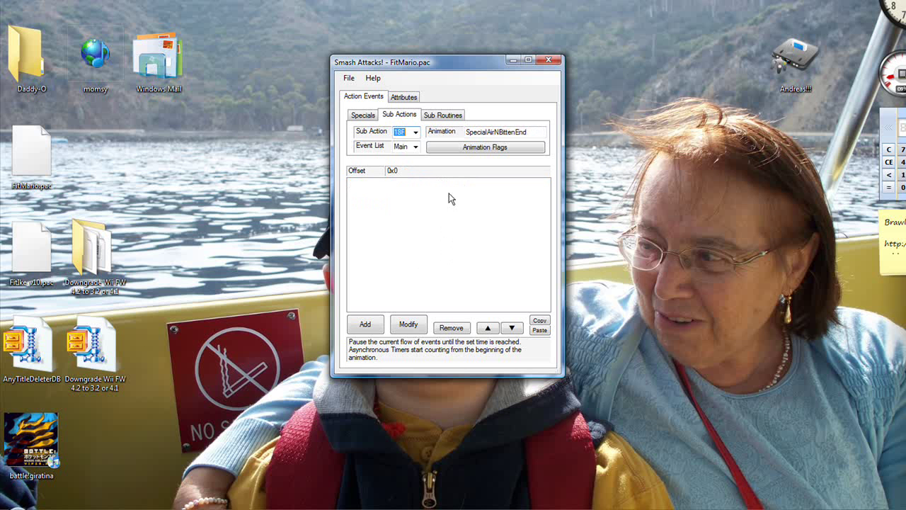
scroll(413, 194, up, 8)
click(416, 131)
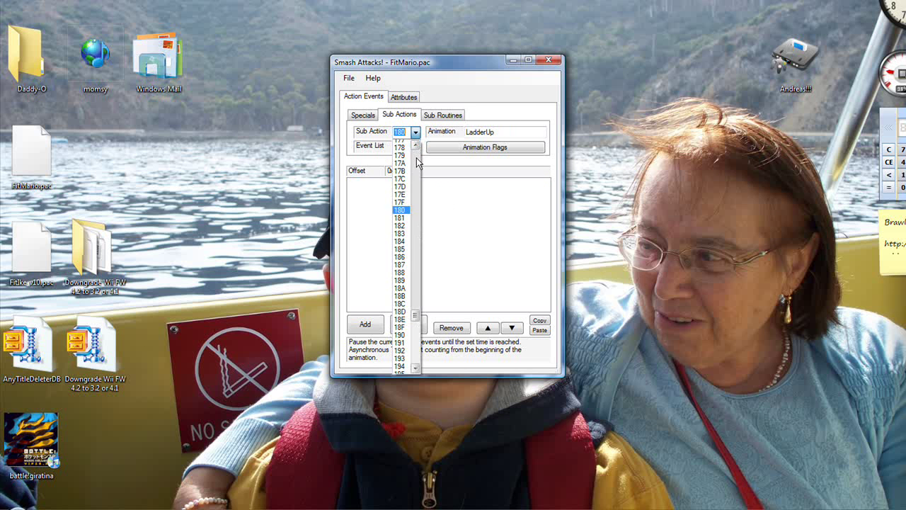
scroll(404, 185, up, 15)
click(401, 186)
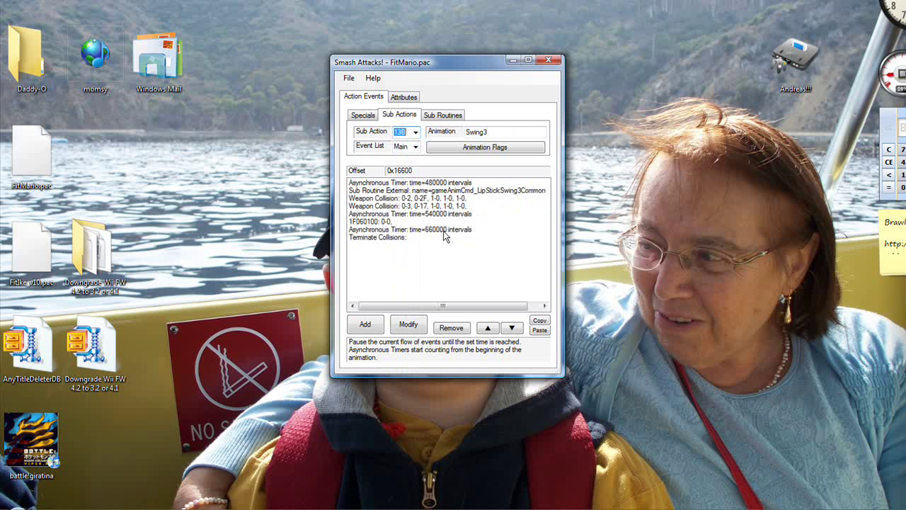
scroll(443, 236, up, 20)
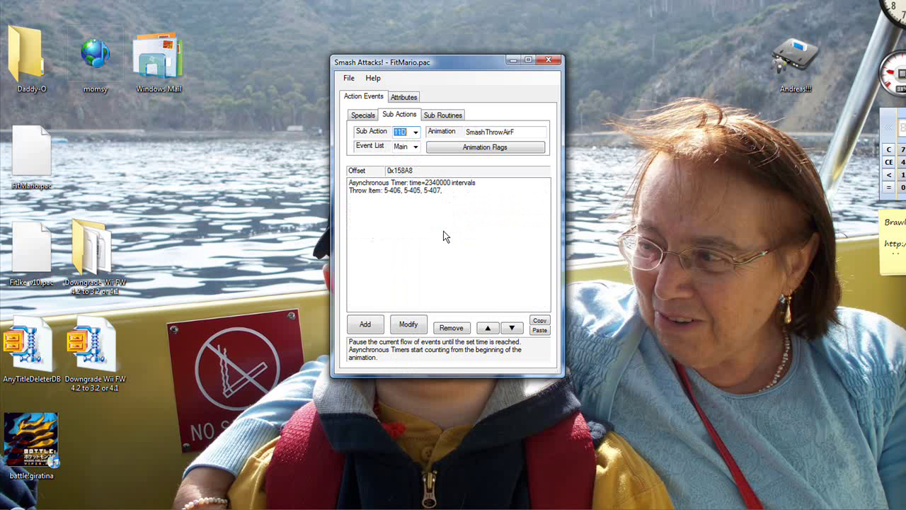
scroll(443, 236, up, 14)
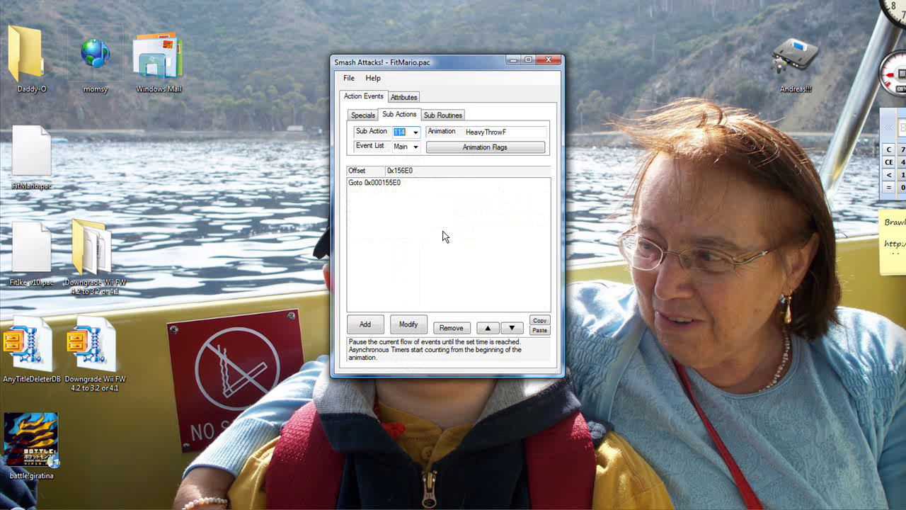
scroll(443, 237, up, 20)
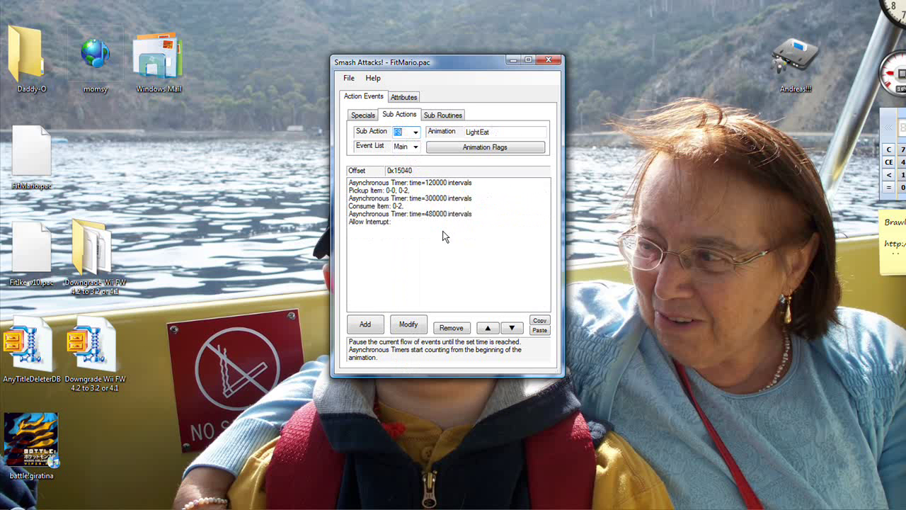
scroll(443, 237, down, 5)
scroll(441, 231, up, 20)
scroll(453, 253, up, 20)
scroll(461, 262, up, 11)
scroll(441, 237, up, 18)
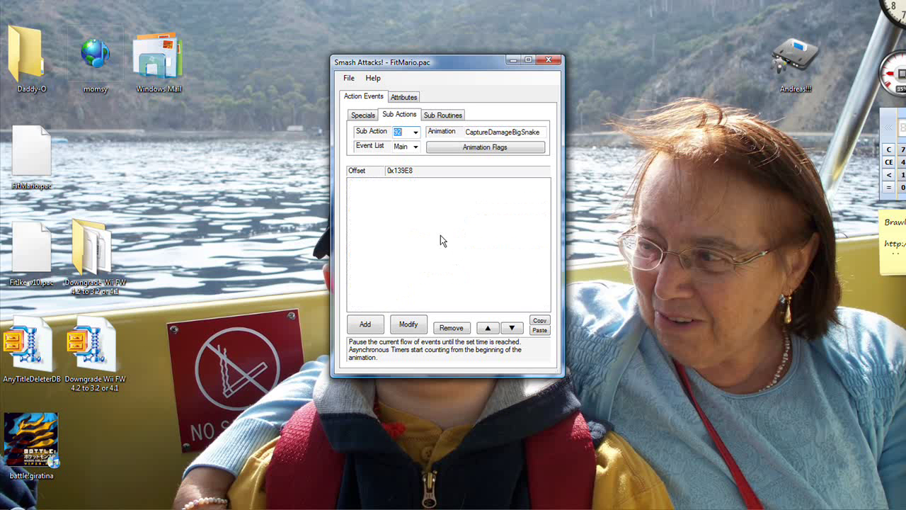
scroll(440, 241, up, 20)
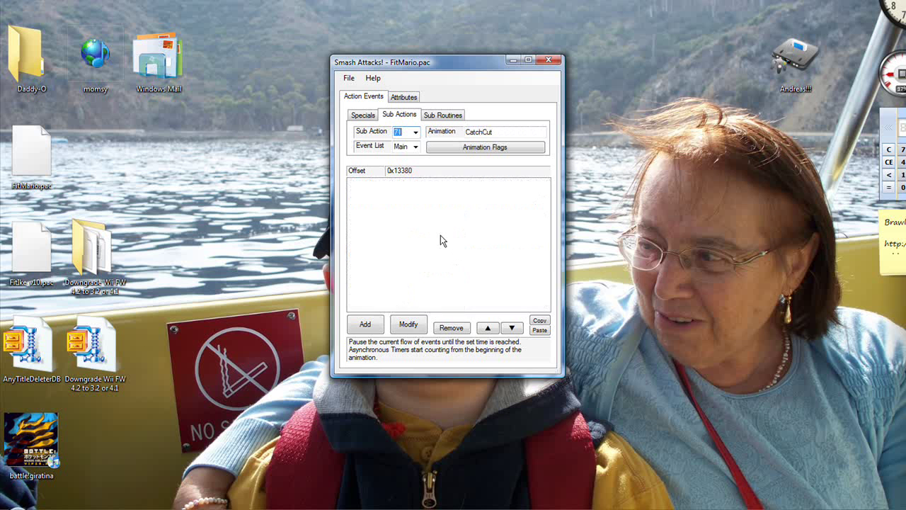
scroll(440, 241, up, 3)
scroll(445, 241, up, 4)
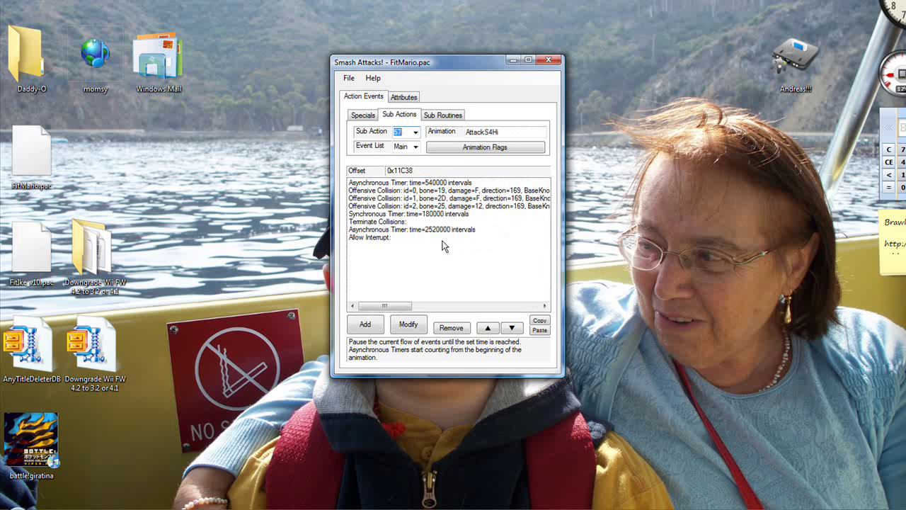
scroll(443, 245, up, 2)
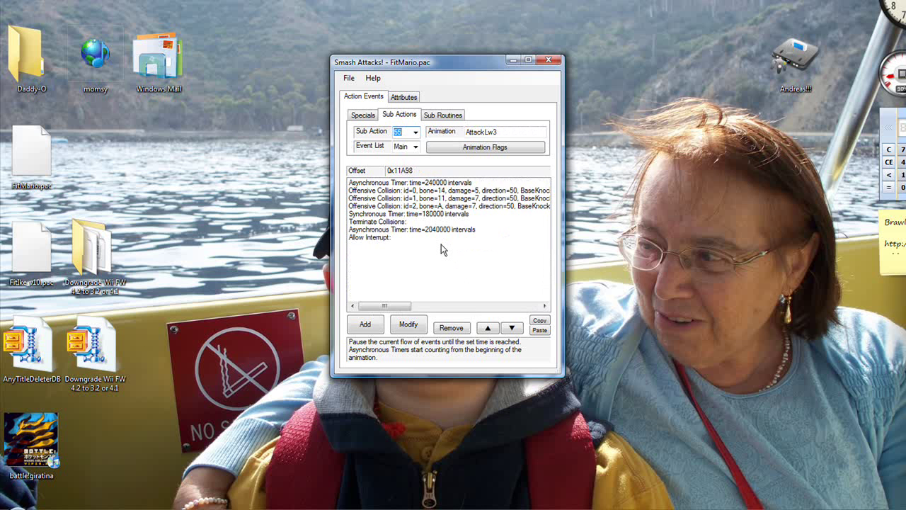
scroll(441, 249, down, 2)
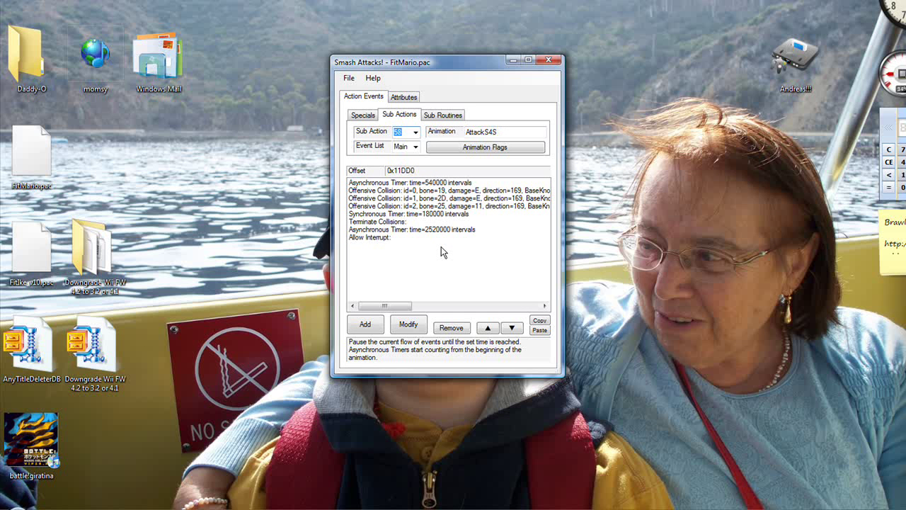
Copy all events of AttackS4S's Main event list, from the first Asynchronous Timer through Allow Interrupt
click(457, 190)
click(432, 184)
shift+click(392, 242)
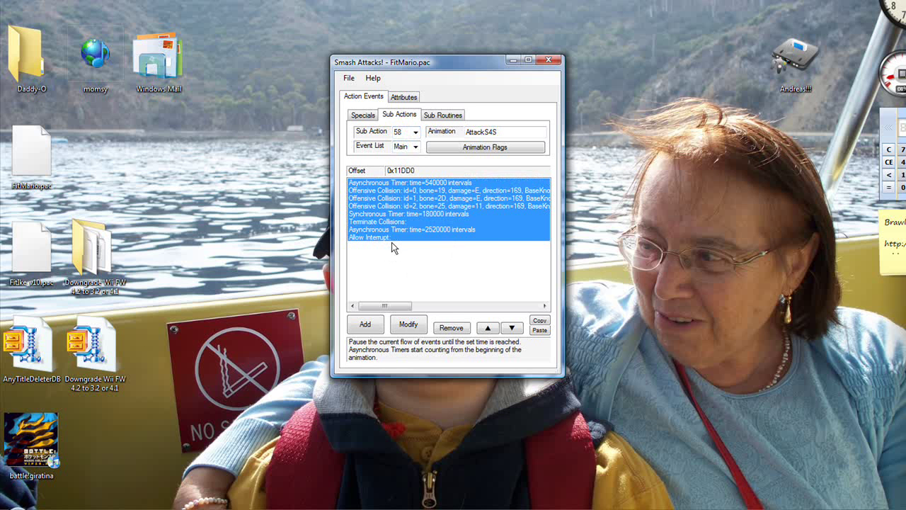
click(540, 320)
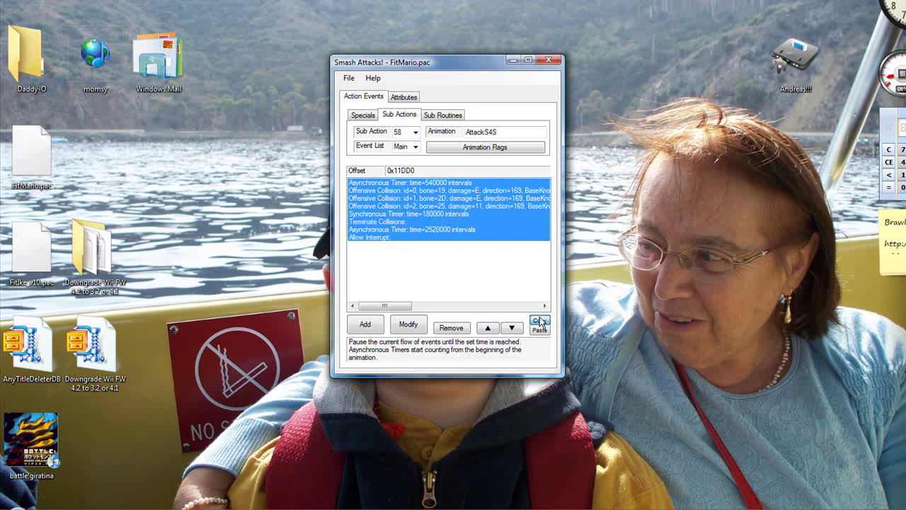
Return to sub action 1CE (SpecialN) and paste the copied AttackS4S events into its Main event list
click(409, 132)
text(1ce)
key(Return)
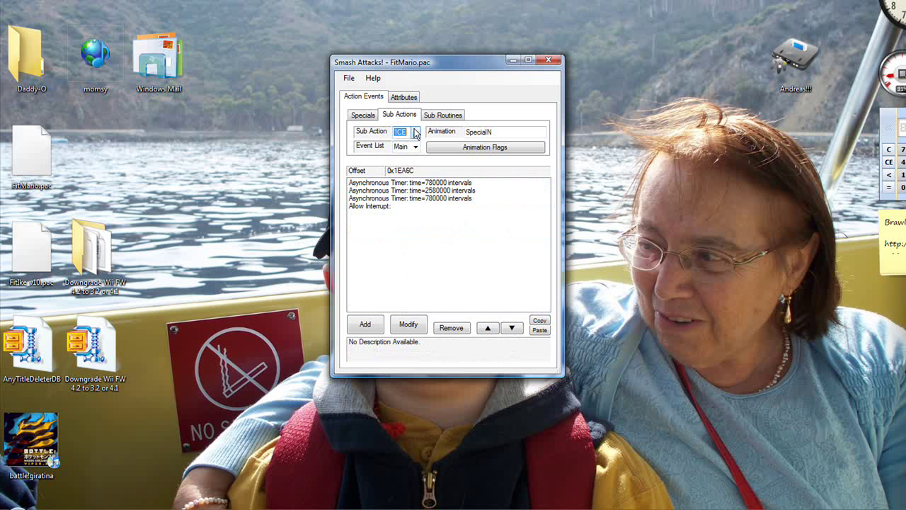
click(411, 191)
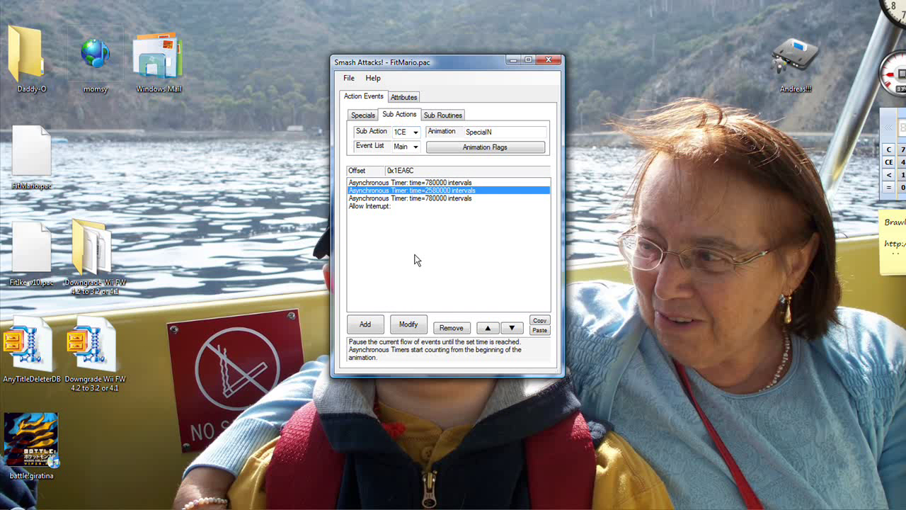
click(539, 330)
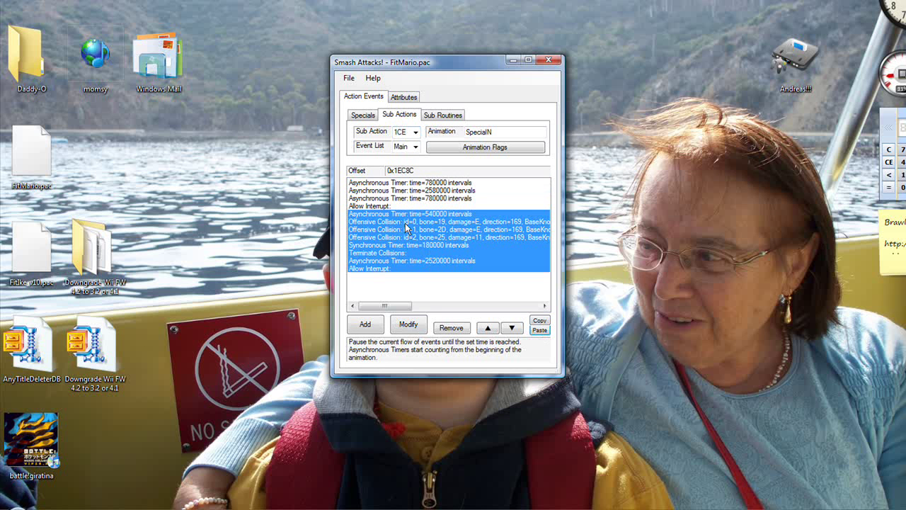
Move the pasted block of attack events up so it sits directly below SpecialN's first Asynchronous Timer
click(492, 330)
click(492, 329)
click(492, 329)
click(430, 183)
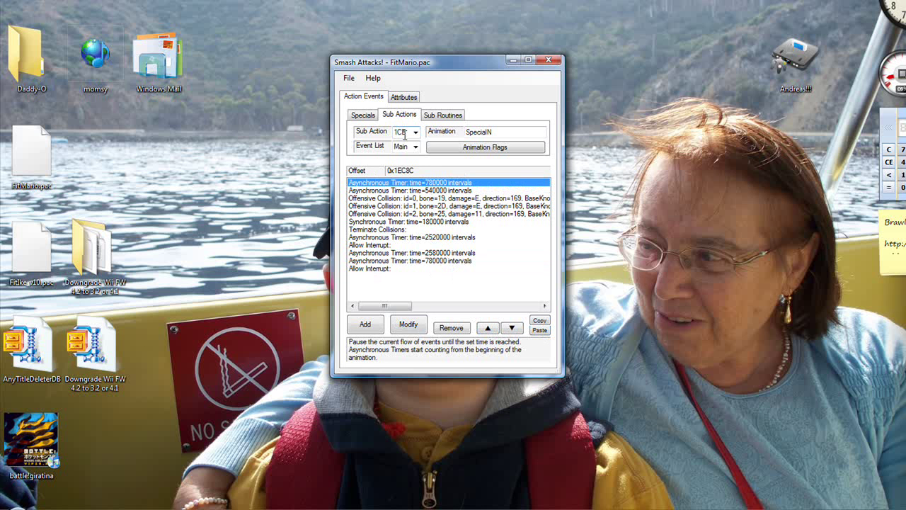
Copy all timer and graphic effect events from the GFX event list of sub action 58 (AttackS4S)
double_click(404, 134)
text(58)
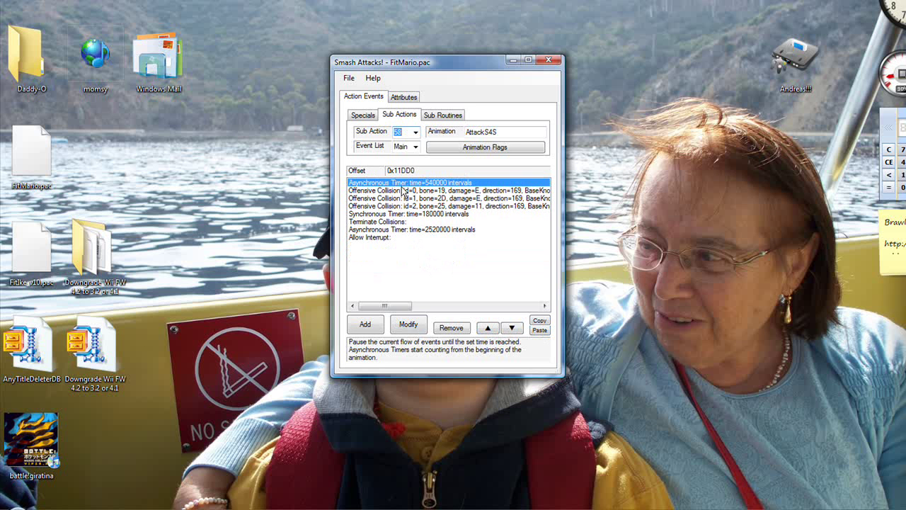
key(Tab)
key(Down)
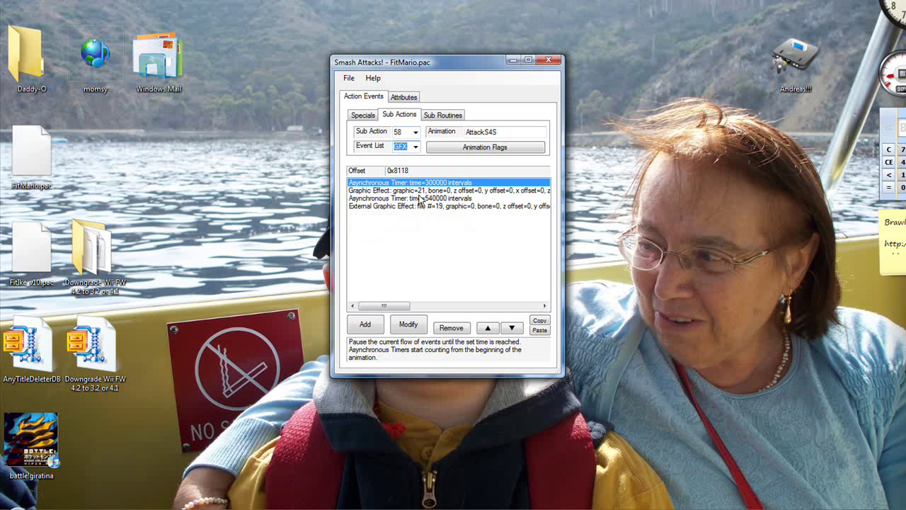
click(424, 191)
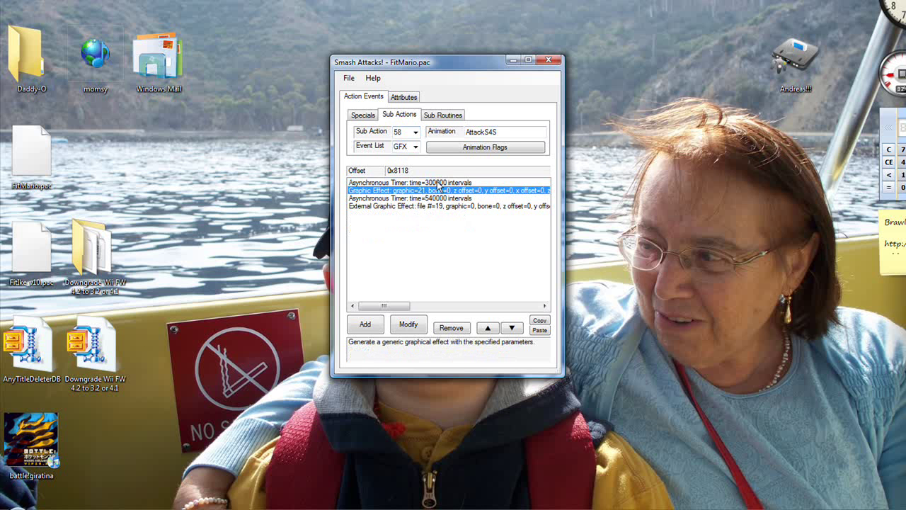
click(439, 183)
shift+click(428, 205)
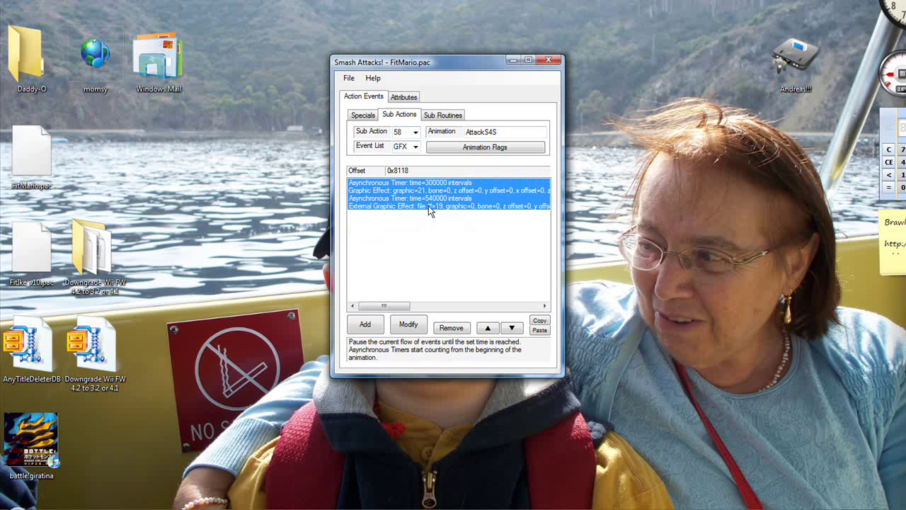
click(540, 321)
Return to sub action 1CE (SpecialN) and switch through its event lists back to Main
click(397, 132)
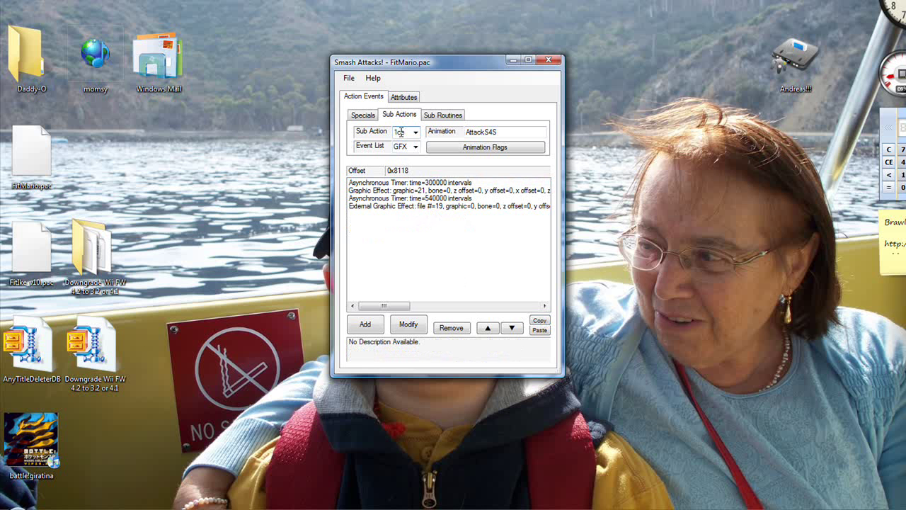
text(1ce)
key(Return)
click(404, 147)
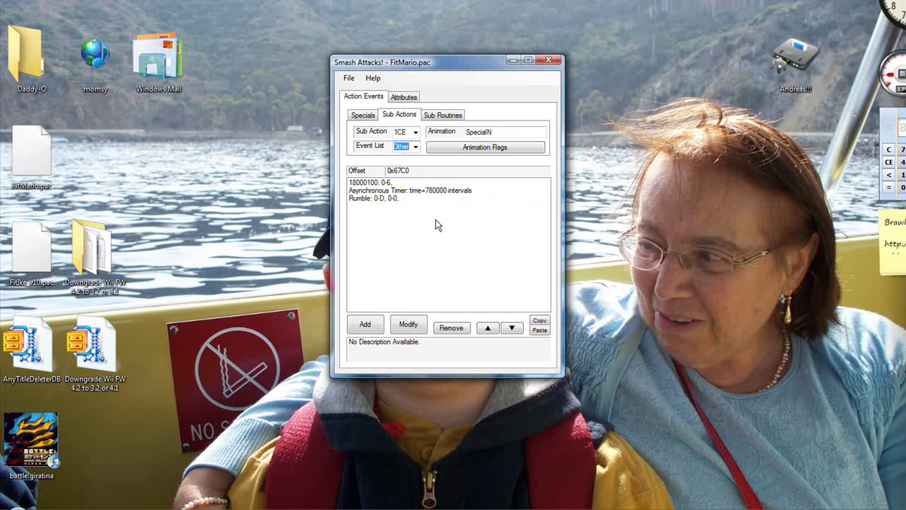
key(Up)
Review the three Offensive Collision events and the timer before them in SpecialN's Main event list
click(457, 200)
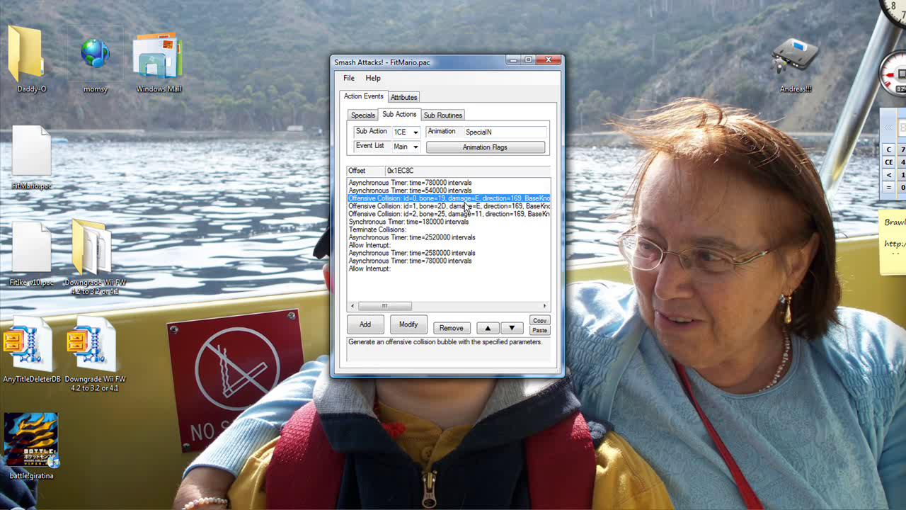
click(466, 206)
click(467, 213)
click(463, 190)
click(463, 199)
click(457, 214)
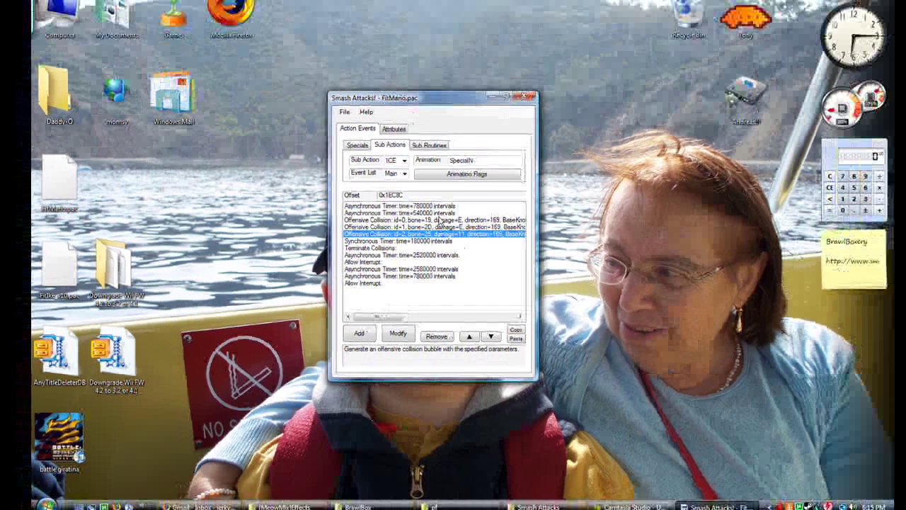
Examine the Flags parameter of SpecialN's first Offensive Collision event and close the event without changing it
double_click(439, 220)
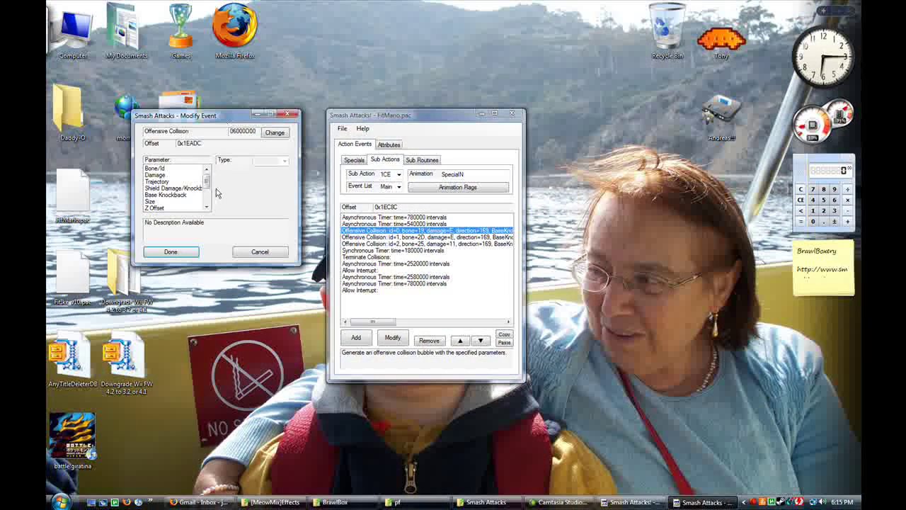
scroll(202, 185, down, 3)
click(178, 207)
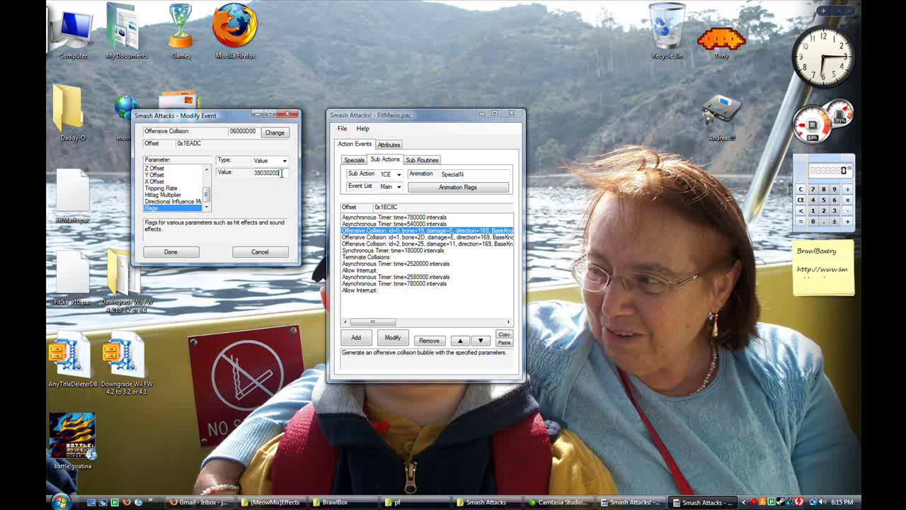
scroll(207, 189, up, 3)
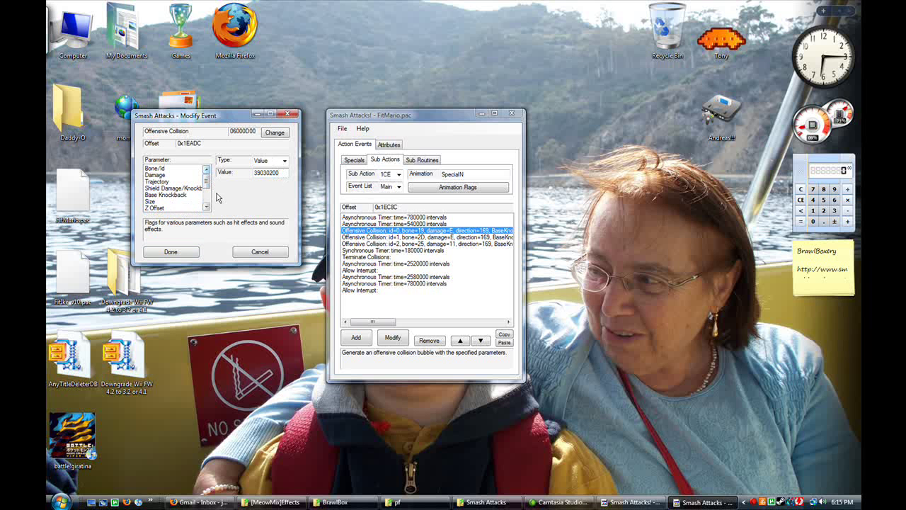
click(260, 252)
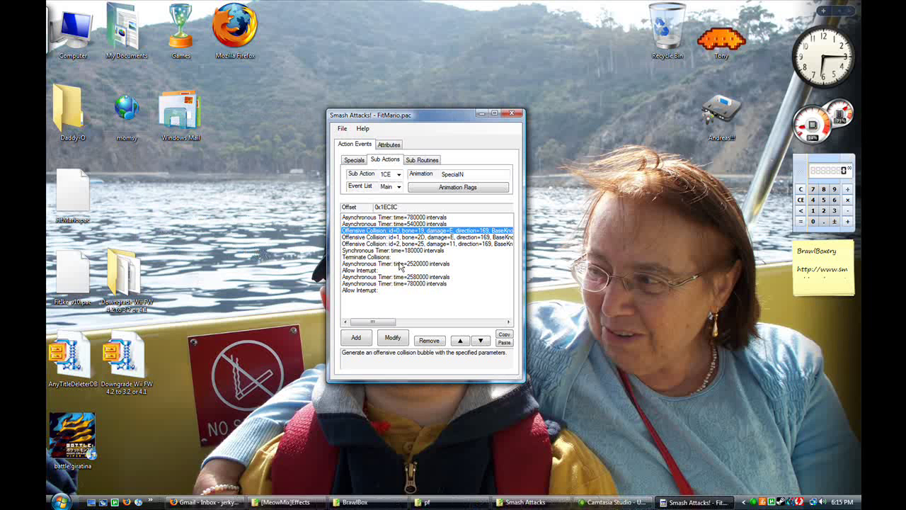
click(449, 238)
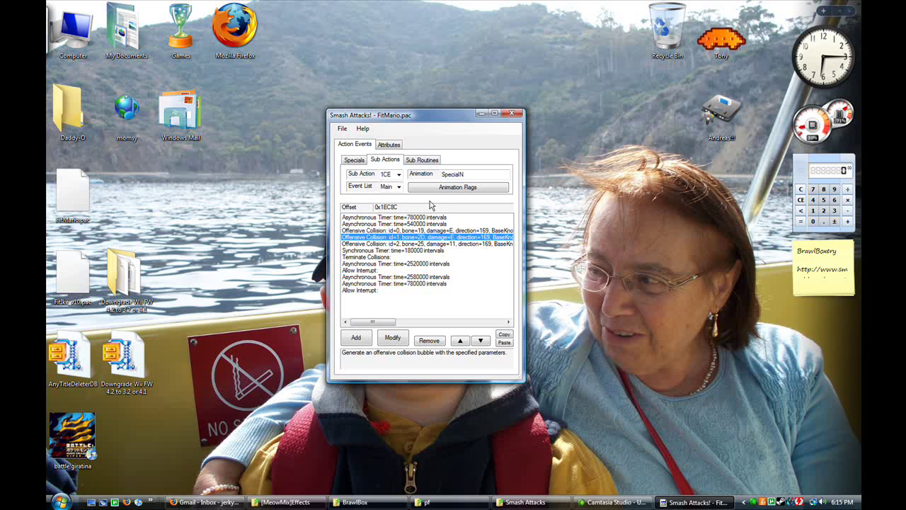
Save the modified pac file as FitMario - FalconPAWWWNCH in the [MeowMix]Effects folder
click(342, 128)
click(353, 167)
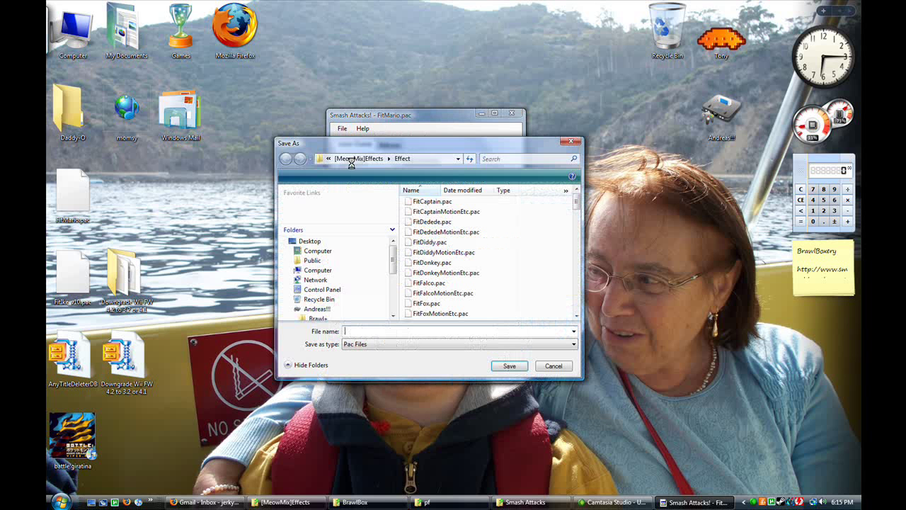
click(375, 158)
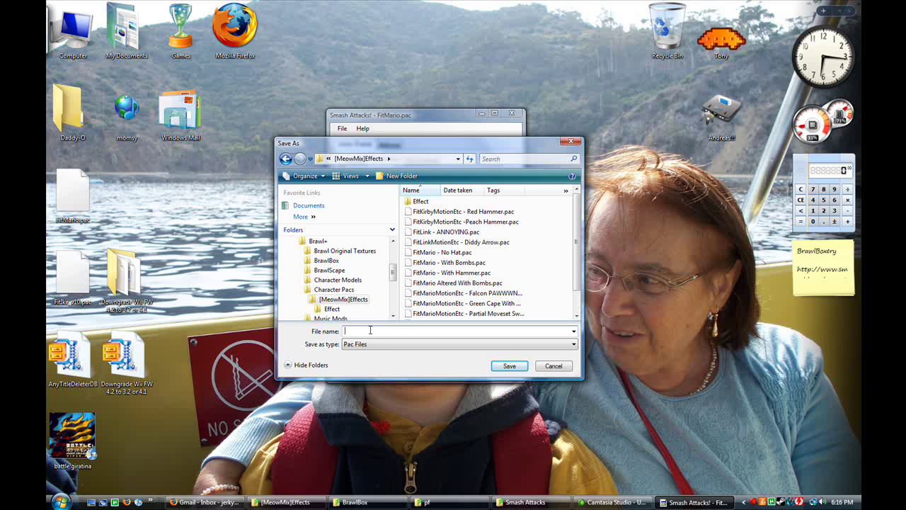
text(FitMa)
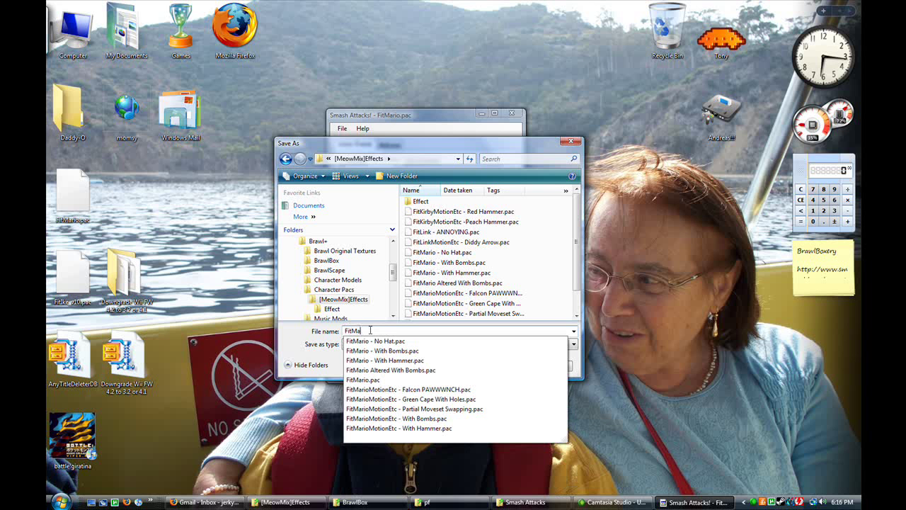
text(rio - FalconPAWWWNCH)
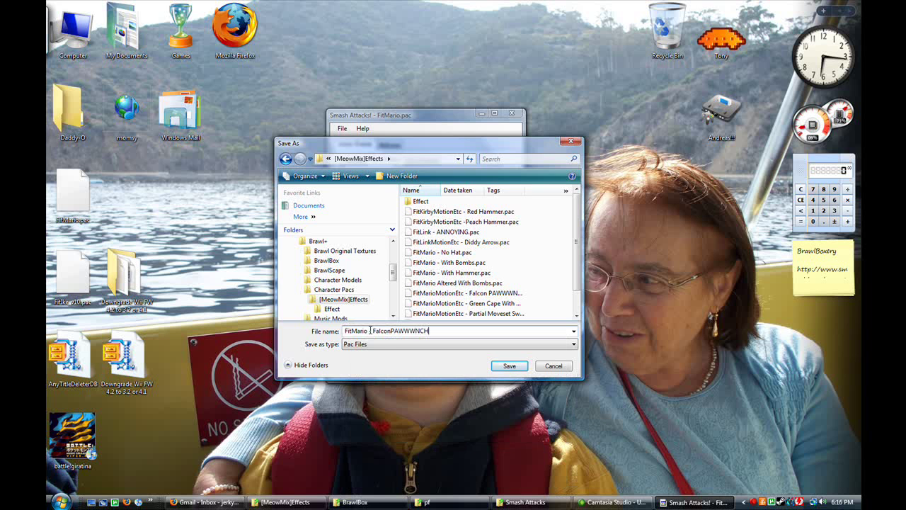
key(Return)
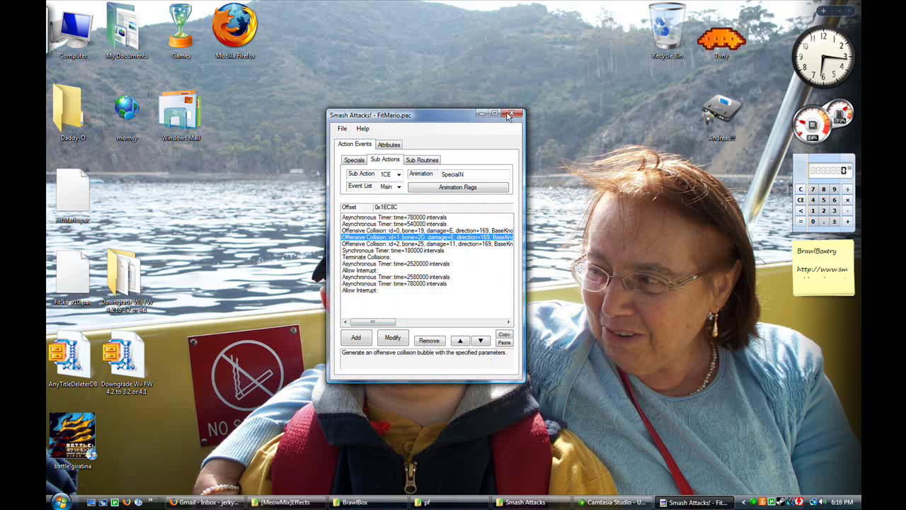
Minimize Smash Attacks! and switch to the SD card's pf folder in Windows Explorer, opening its fighter\mario subfolder
click(481, 114)
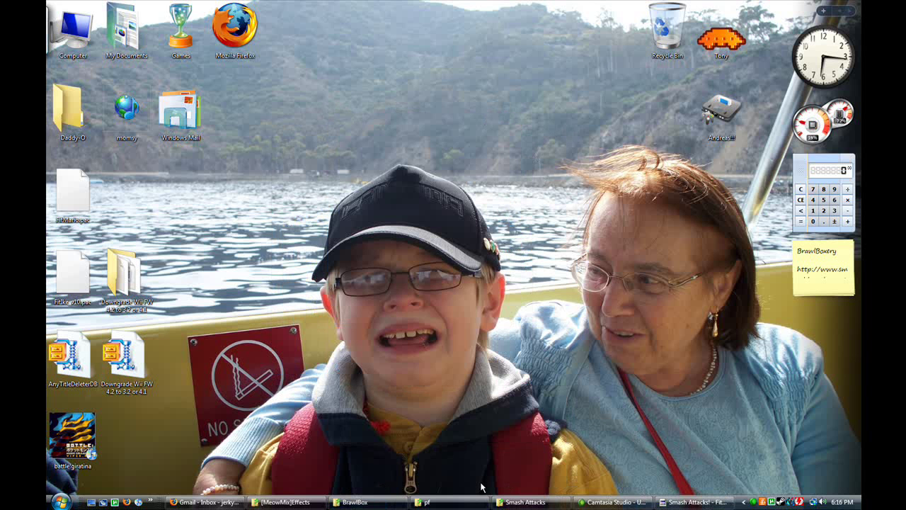
click(433, 502)
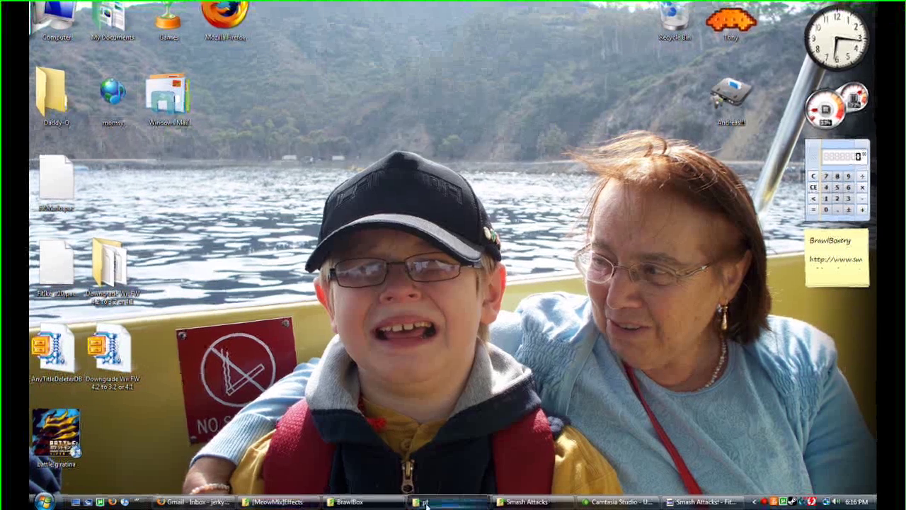
double_click(394, 199)
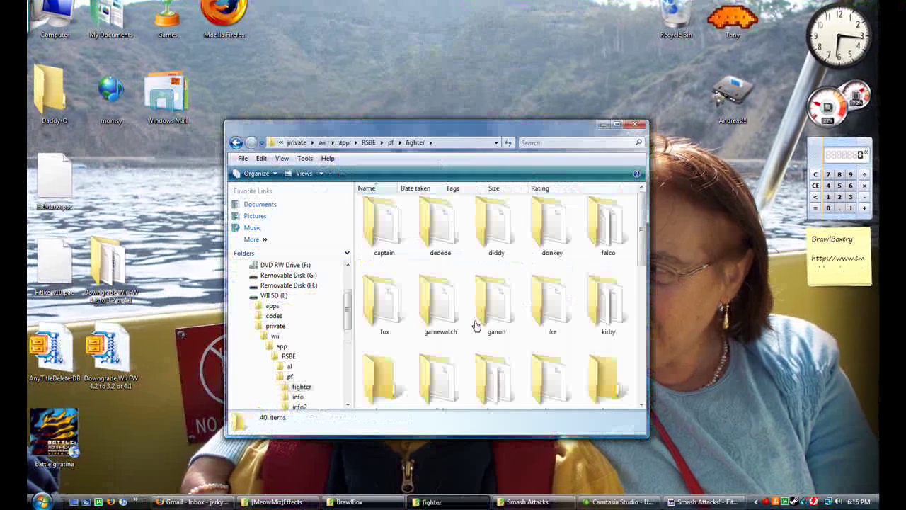
scroll(514, 278, down, 3)
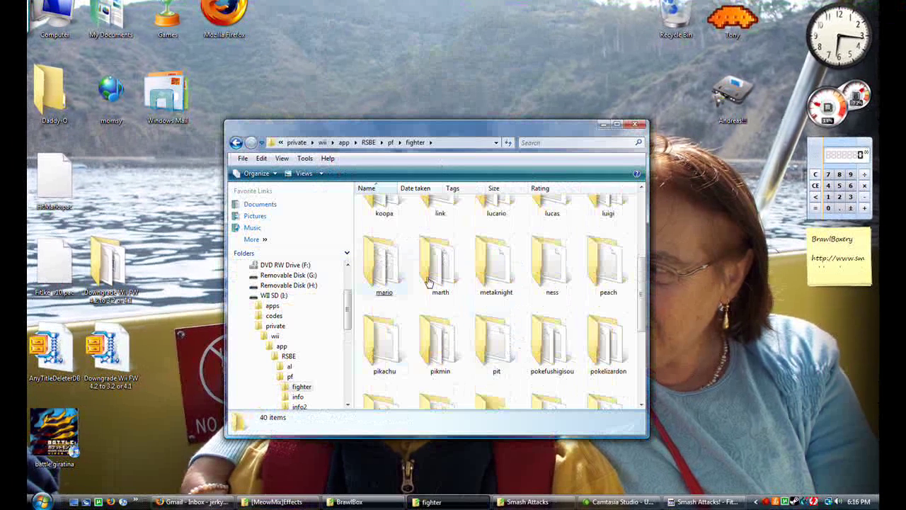
double_click(384, 265)
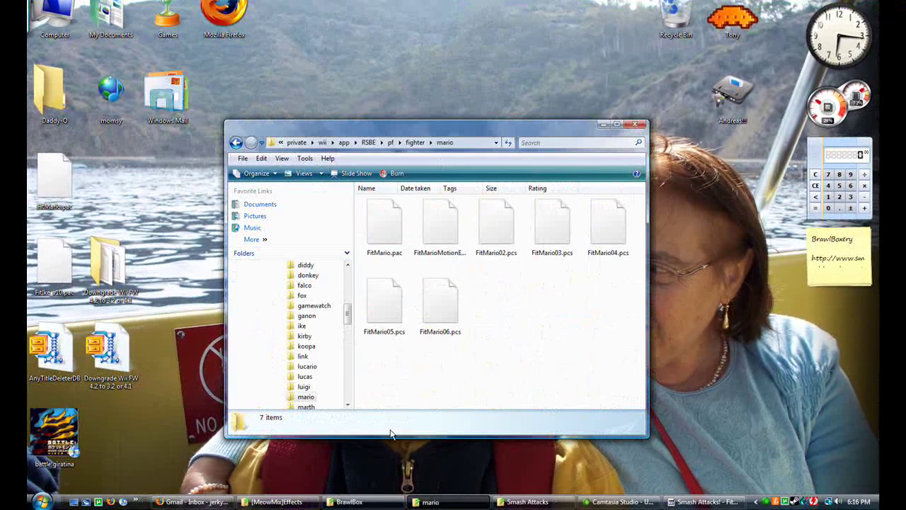
Delete the existing FitMario.pac and FitMarioMotionEtc.pac from the SD card's mario folder
drag(459, 268, 361, 197)
right_click(385, 234)
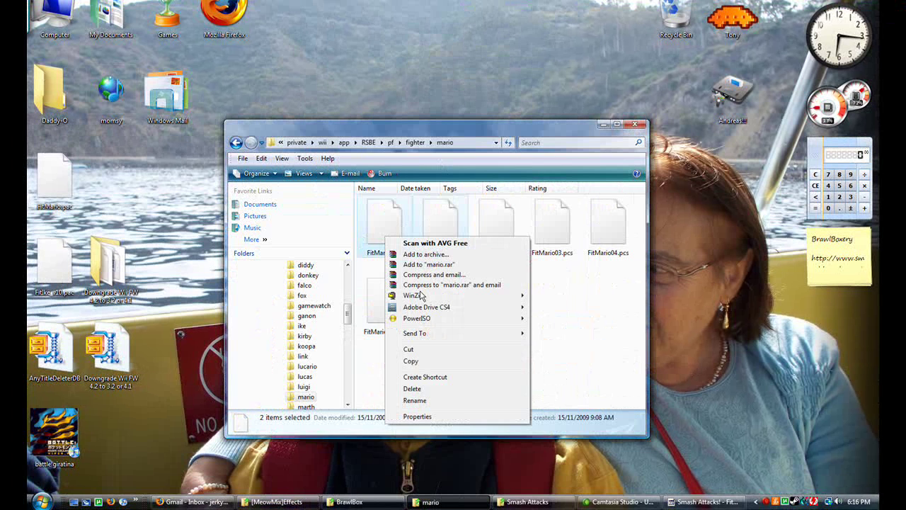
click(425, 389)
click(495, 248)
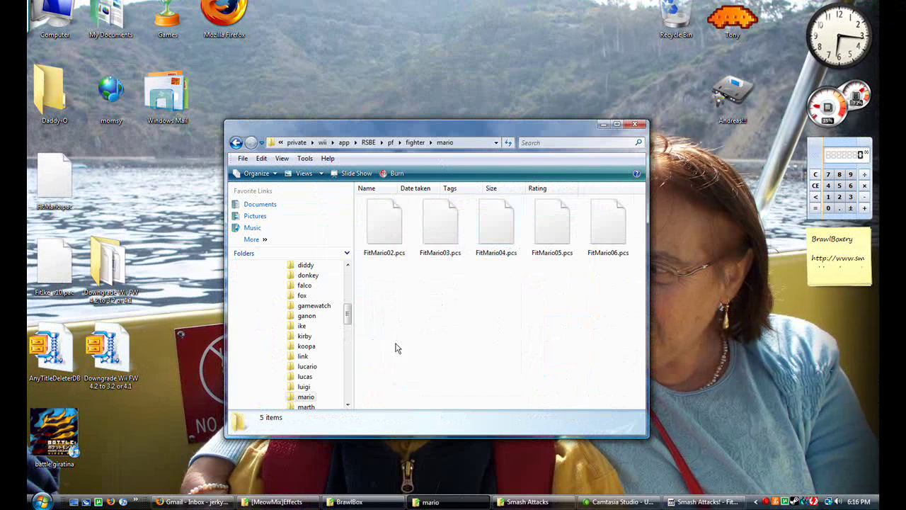
Copy FitMarioMotionEtc - Falcon PAWWWNCH.pac and FitMario - FalconPAWWWNCH.pac from the [MeowMix]Effects folder into the SD card's mario folder
click(276, 501)
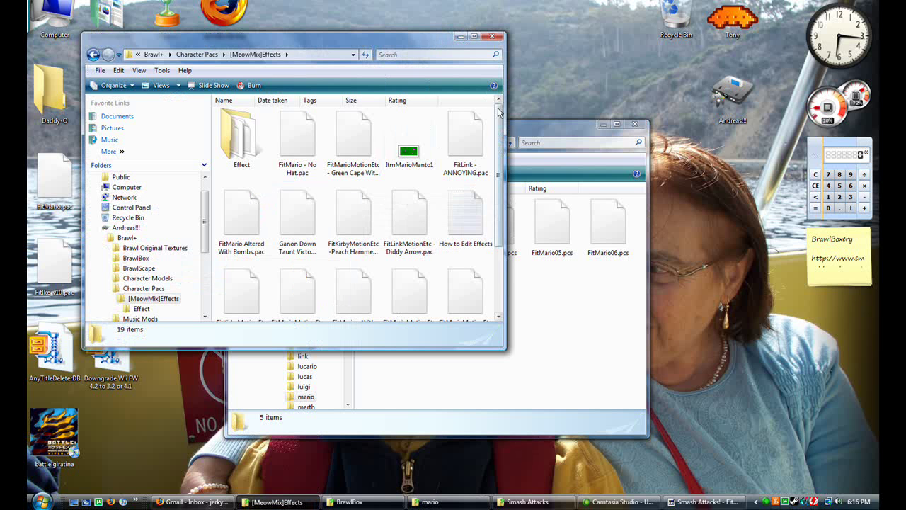
scroll(500, 125, down, 5)
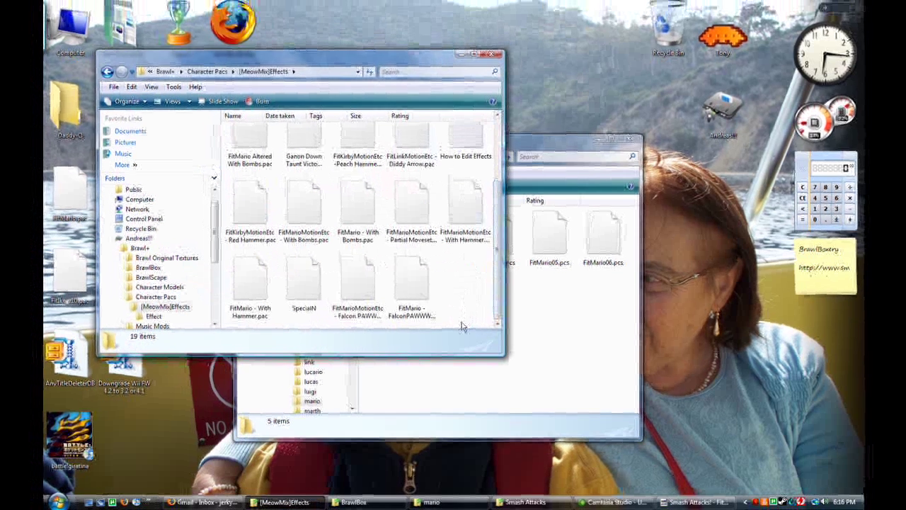
drag(461, 327, 333, 253)
drag(358, 291, 614, 332)
click(614, 331)
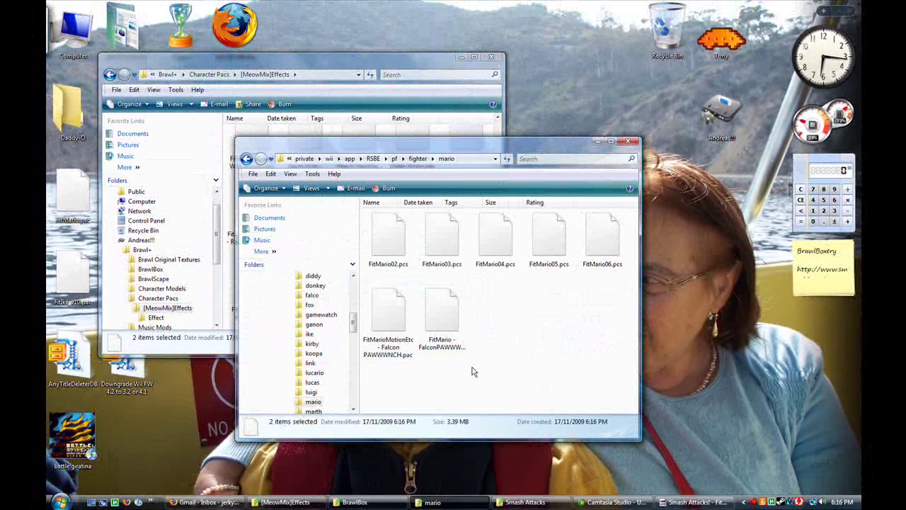
Rename the copied FitMario - FalconPAWWWNCH.pac in the mario folder as FitMario.pac
click(454, 330)
right_click(454, 331)
click(486, 313)
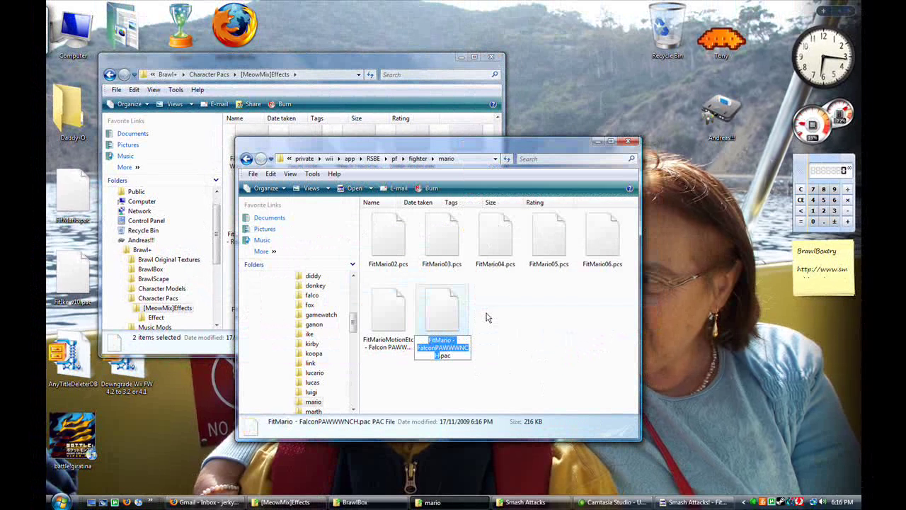
key(Right)
key(BackSpace)
key(BackSpace)
key(BackSpace)
key(BackSpace)
key(BackSpace)
key(BackSpace)
key(BackSpace)
key(BackSpace)
key(BackSpace)
key(BackSpace)
key(BackSpace)
key(BackSpace)
key(BackSpace)
key(BackSpace)
key(BackSpace)
key(BackSpace)
key(BackSpace)
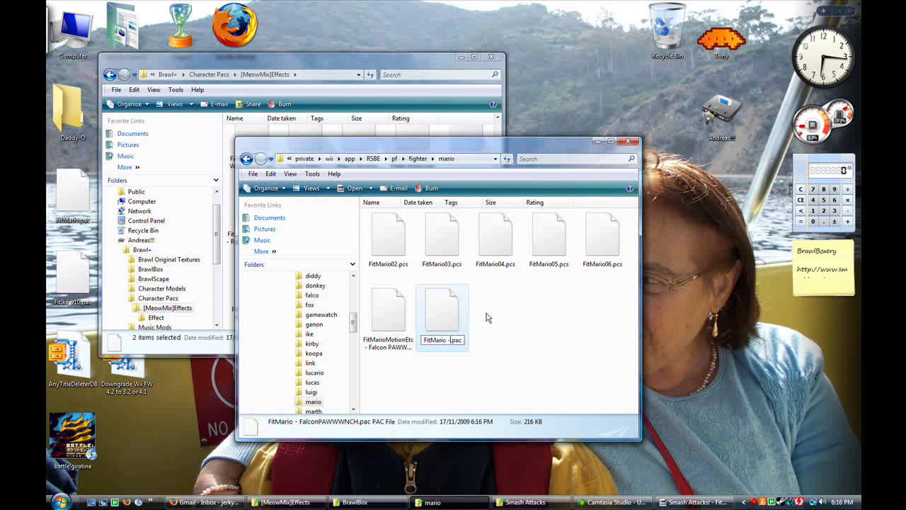
key(Return)
Rename the copied FitMarioMotionEtc - Falcon PAWWWNCH.pac in the mario folder as FitMarioMotionEtc.pac
click(388, 339)
right_click(389, 338)
click(441, 306)
key(Right)
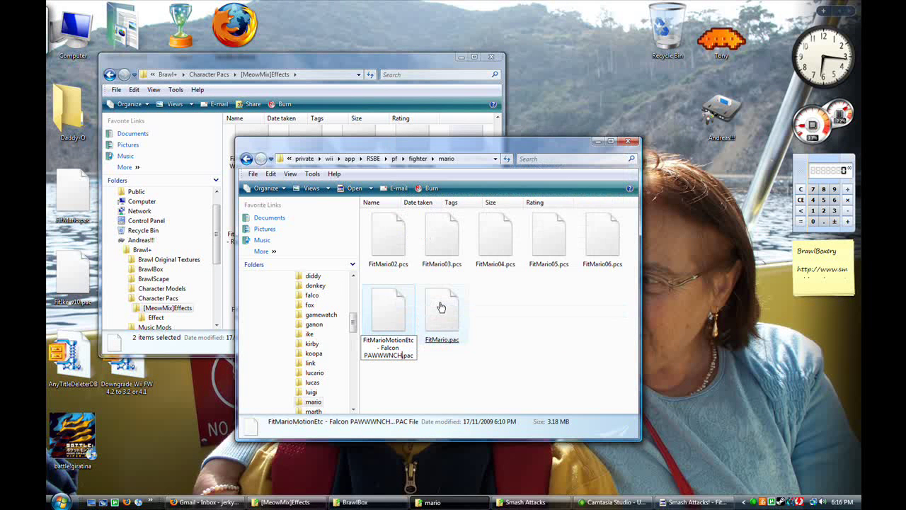
key(BackSpace)
key(BackSpace)
key(BackSpace)
key(BackSpace)
key(BackSpace)
key(BackSpace)
key(BackSpace)
key(BackSpace)
key(BackSpace)
key(BackSpace)
key(BackSpace)
key(BackSpace)
key(BackSpace)
key(BackSpace)
key(BackSpace)
key(BackSpace)
key(BackSpace)
key(BackSpace)
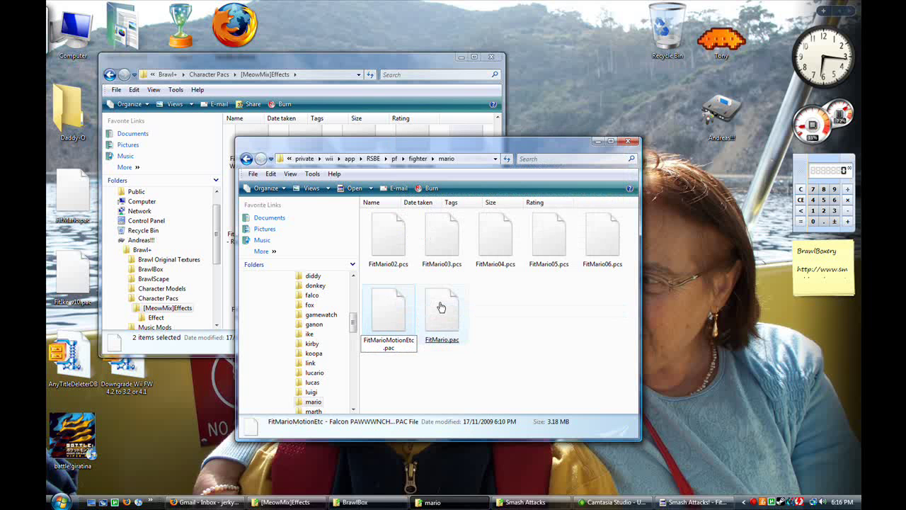
key(Return)
Clear the file selection and minimize the mario and [MeowMix]Effects folder windows
drag(363, 282, 360, 237)
click(576, 358)
click(597, 141)
drag(419, 63, 517, 108)
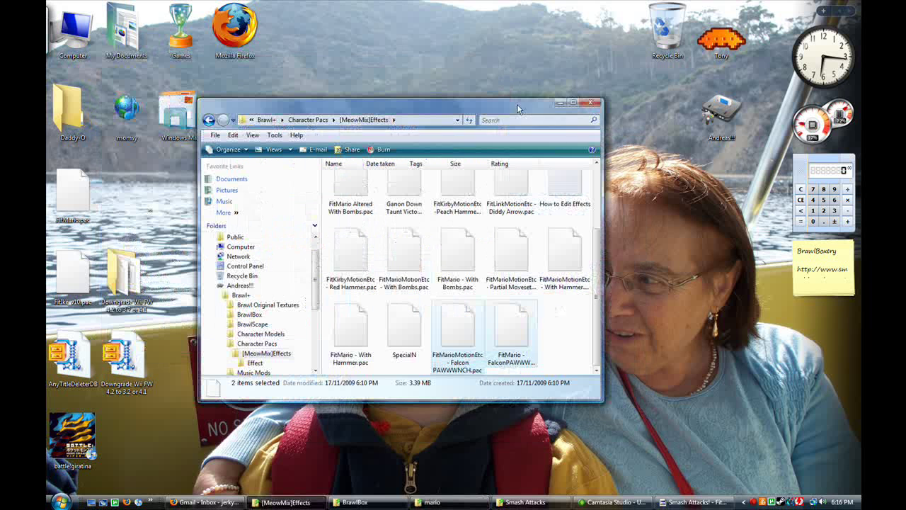
click(559, 103)
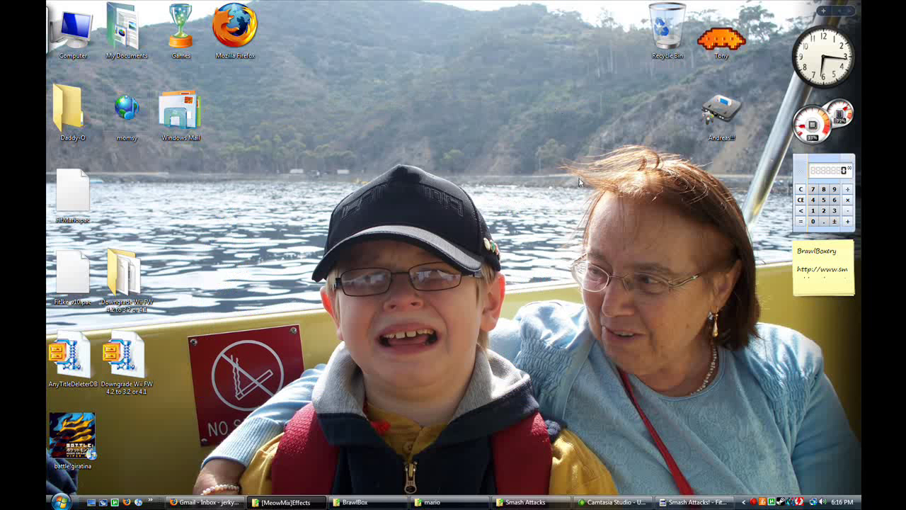
click(758, 502)
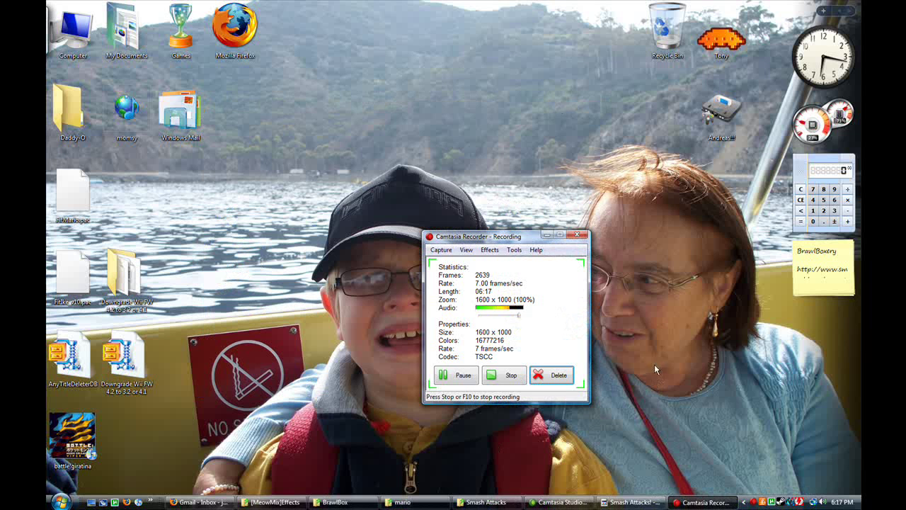